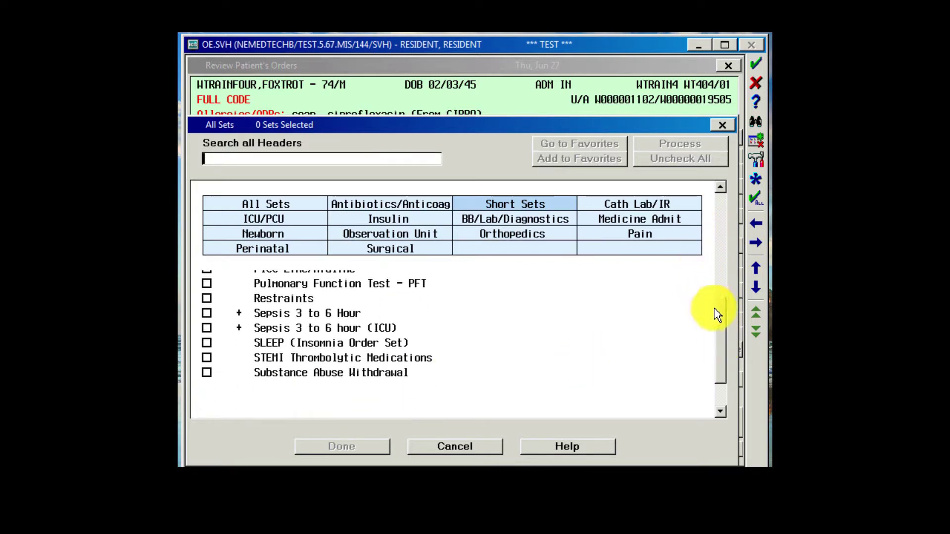
Select the Insulin- Subcutaneous order set from the Insulin category, process it, and dismiss the additional-orders notice
left_click_drag(716, 313, 711, 237)
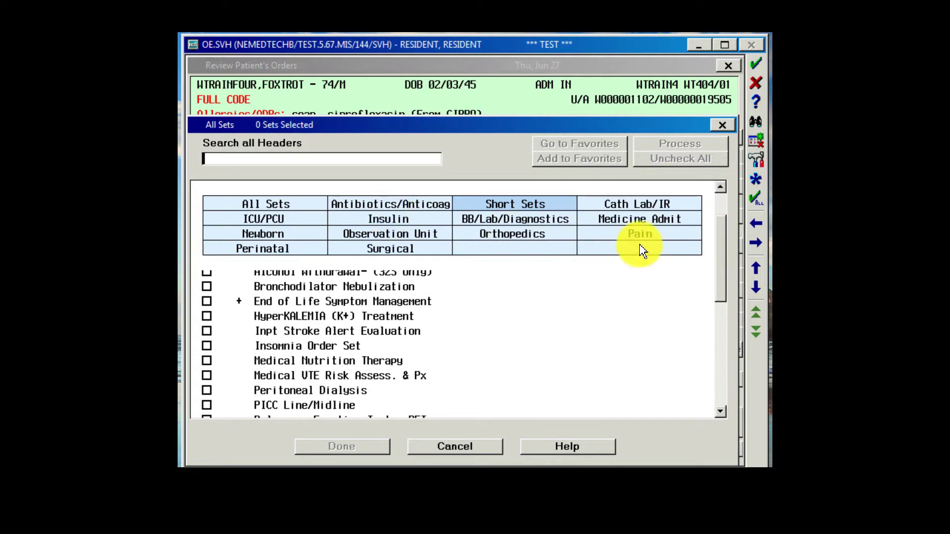
left_click(416, 218)
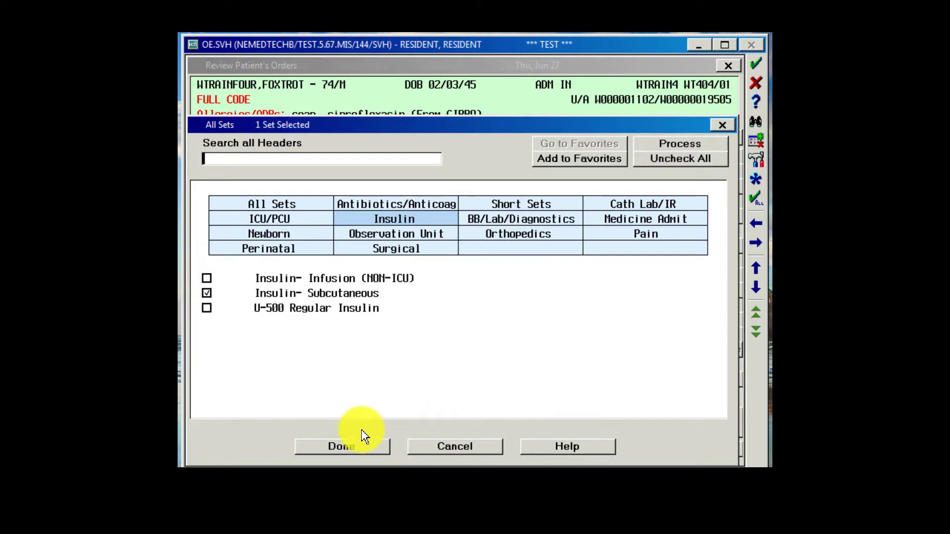
left_click(351, 447)
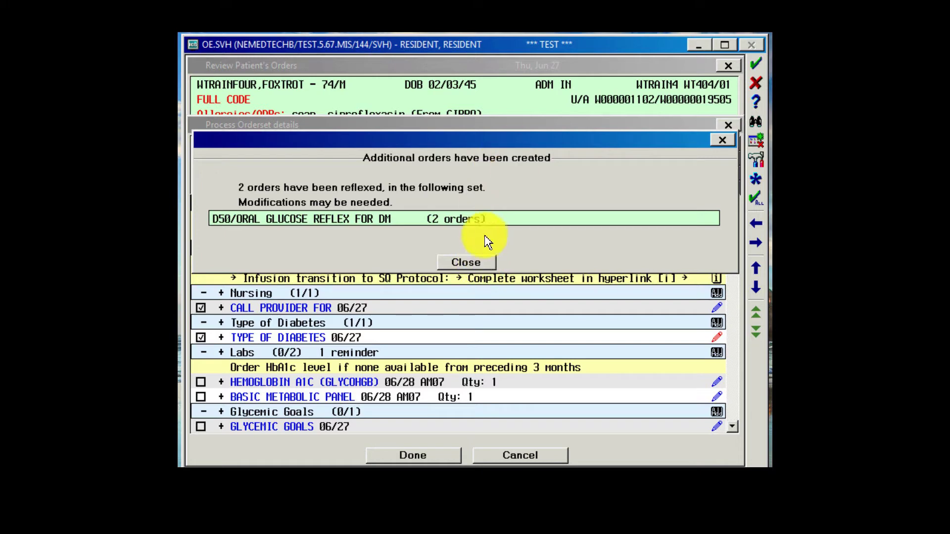
left_click(461, 262)
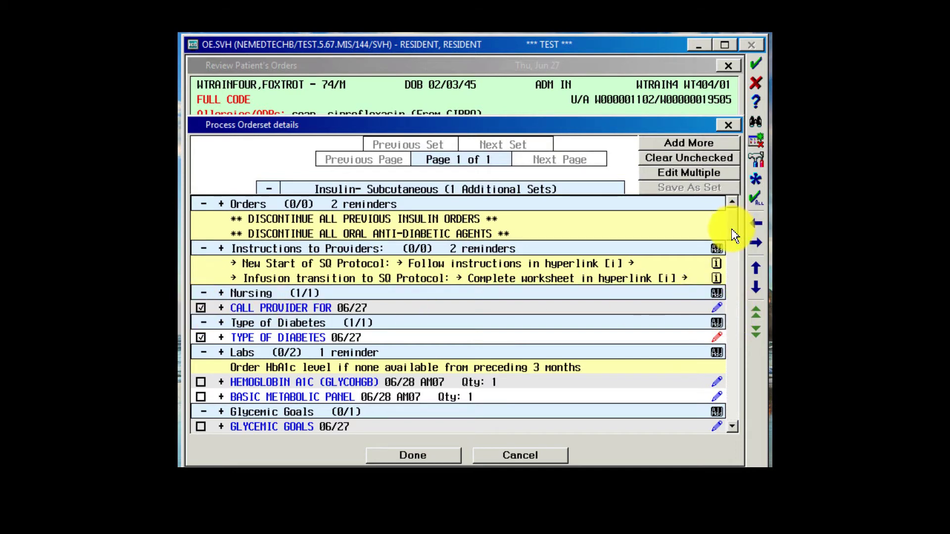
Complete the Type of Diabetes order by choosing TYPE-2 from the lookup and accept it
scroll(731, 228, "down", 1)
scroll(731, 239, "down", 1)
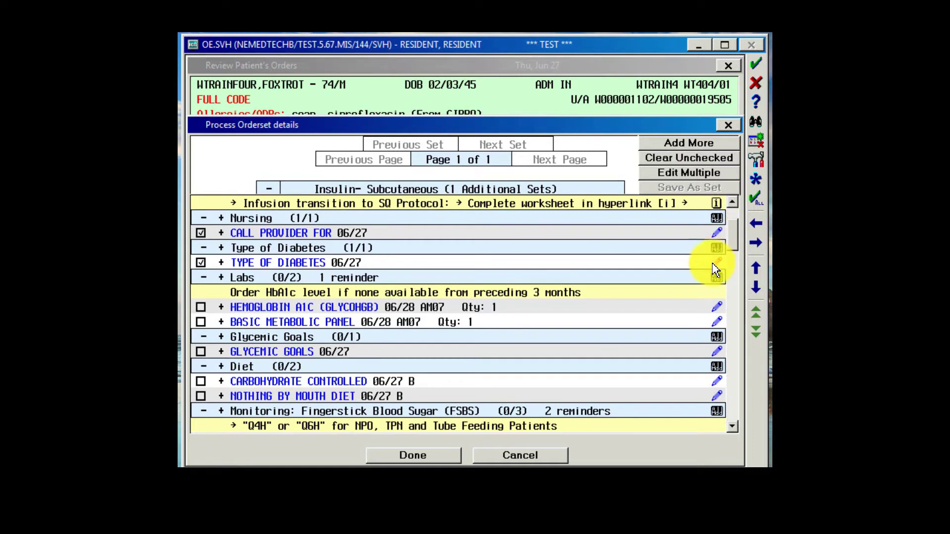
left_click(715, 263)
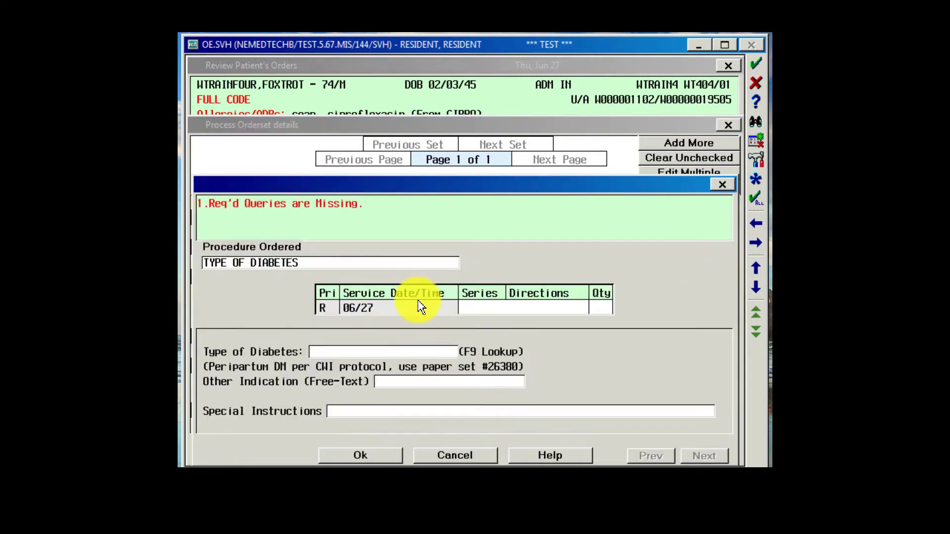
left_click(756, 123)
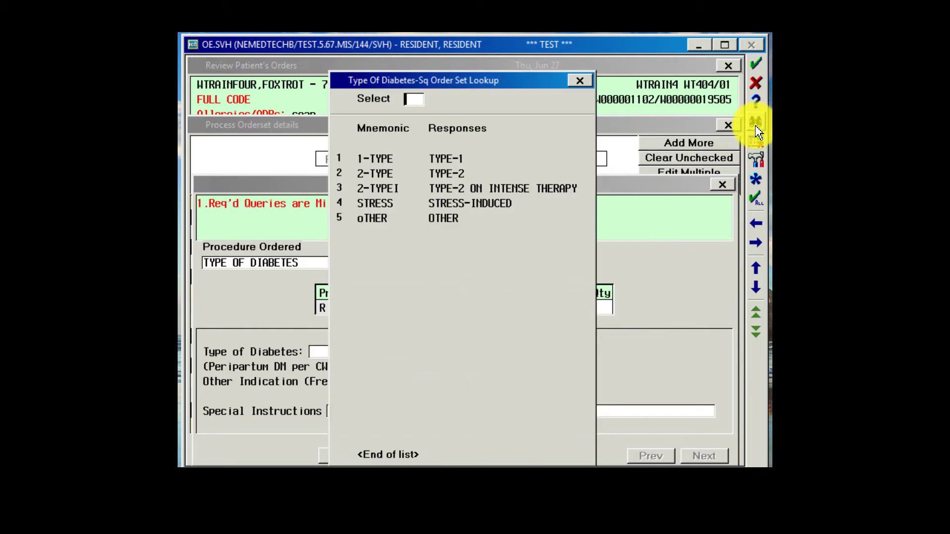
double_click(458, 175)
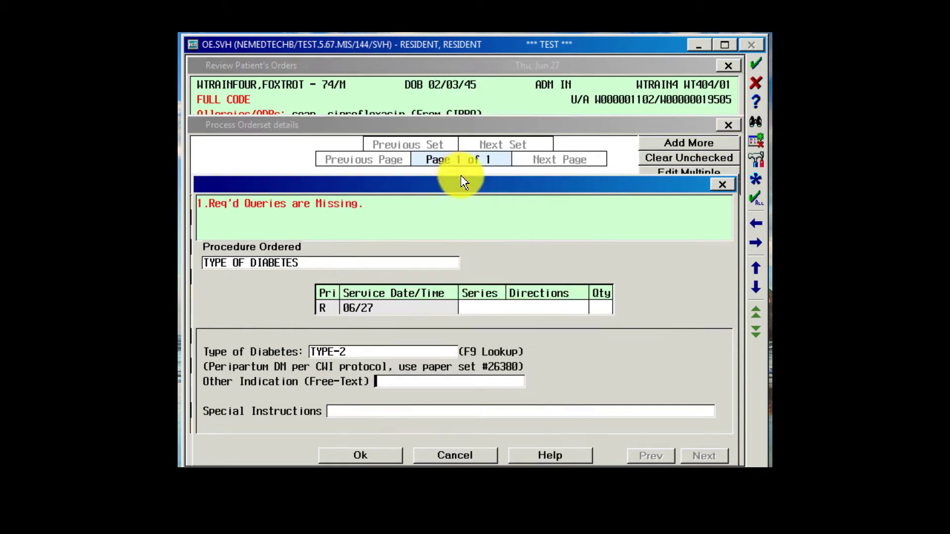
left_click(375, 453)
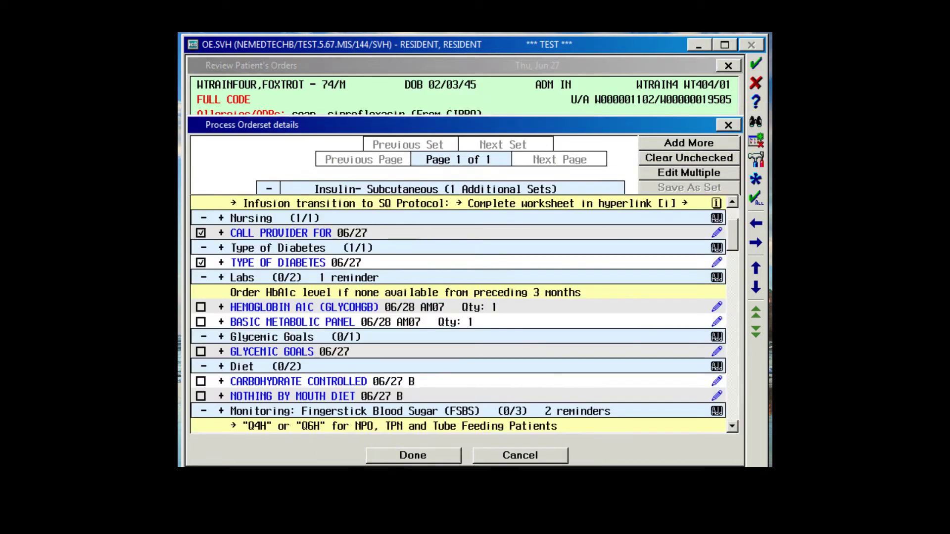
Select the Q6H fingerstick glucose order in the blood sugar monitoring section
scroll(732, 232, "down", 1)
scroll(732, 236, "down", 5)
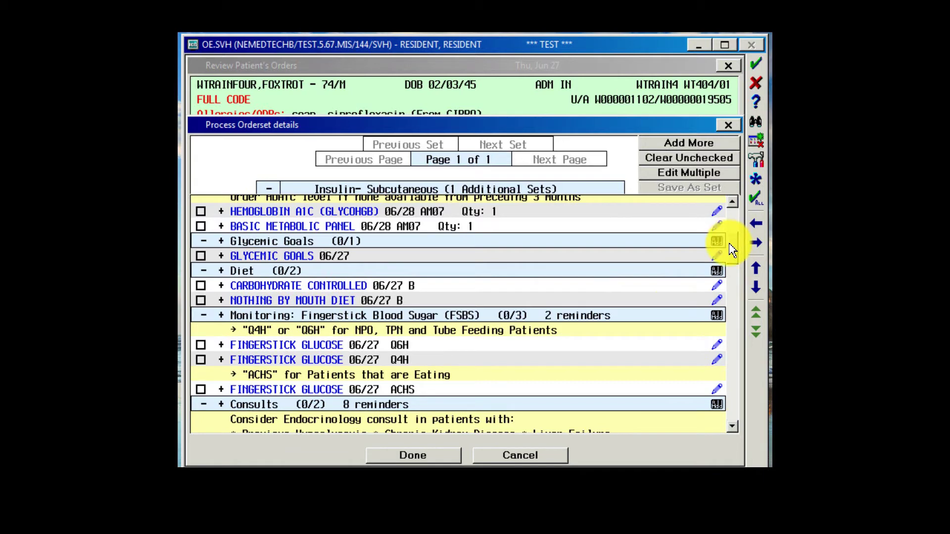
scroll(730, 245, "down", 3)
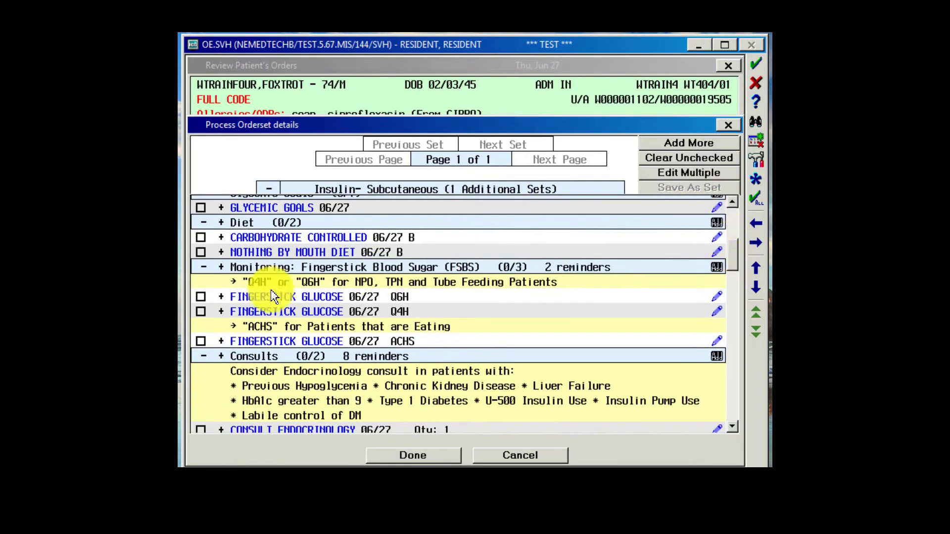
left_click(200, 296)
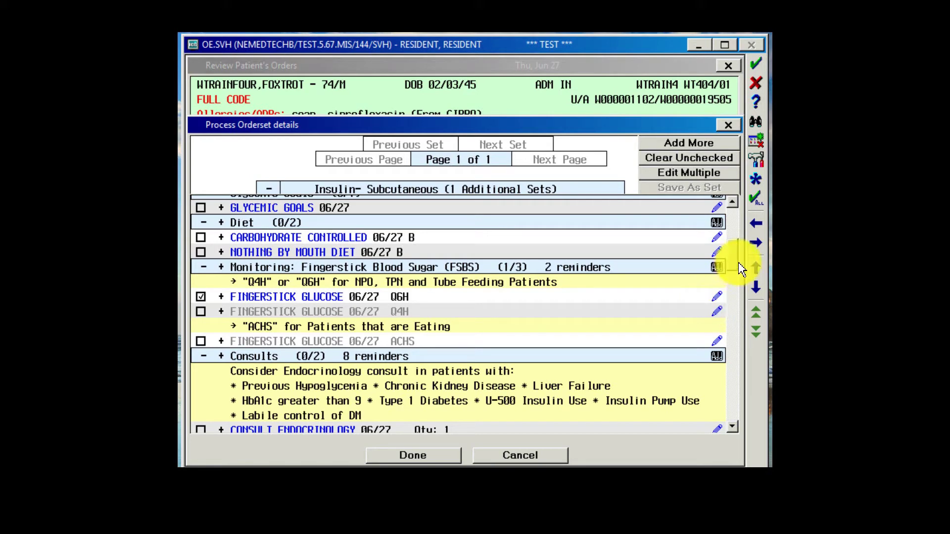
Accept the Hypoglycemia Tx Protocol order with treatment per protocol Y and PRN nursing directions
left_click_drag(736, 264, 735, 277)
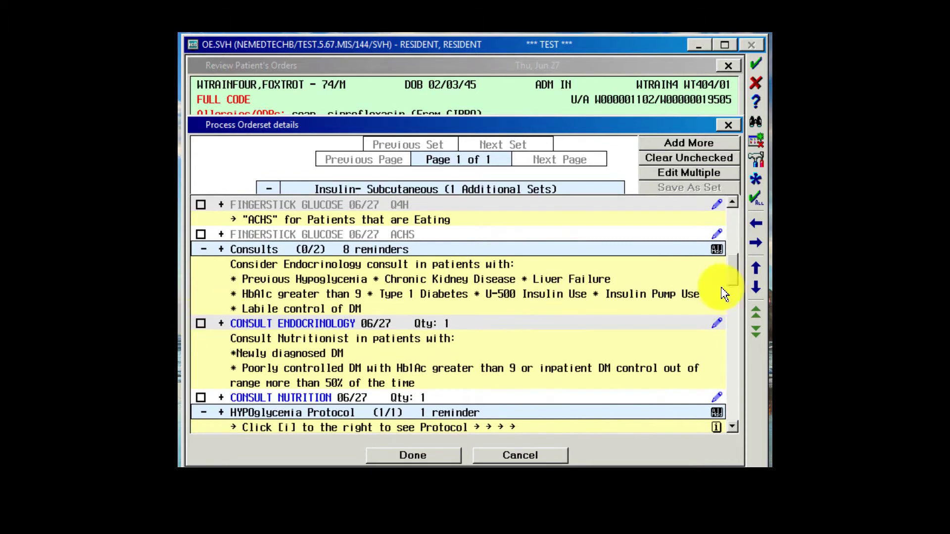
left_click_drag(737, 280, 740, 290)
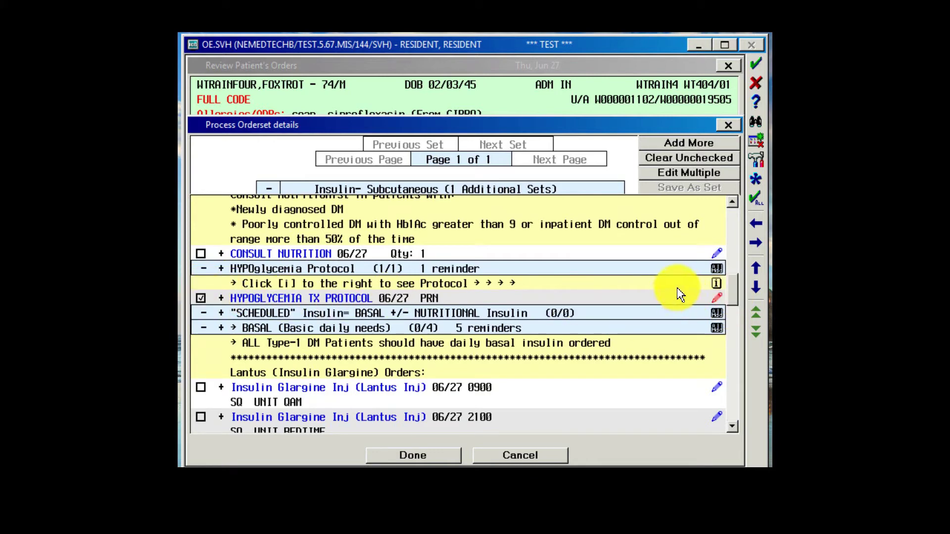
left_click(717, 299)
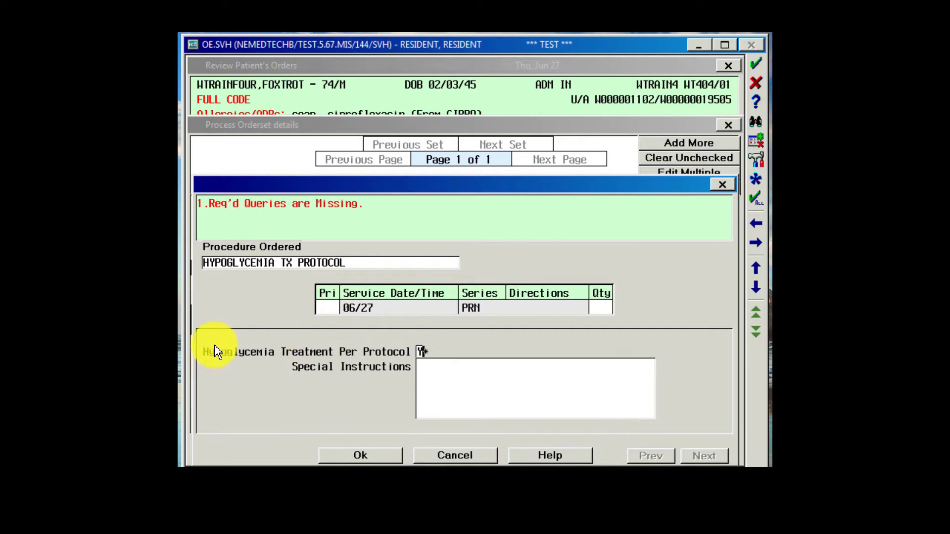
left_click(377, 457)
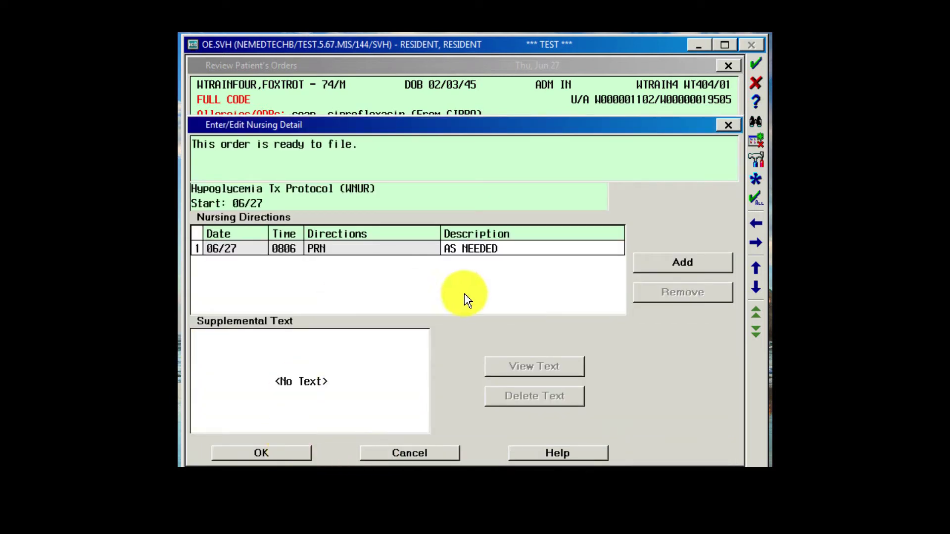
left_click(272, 455)
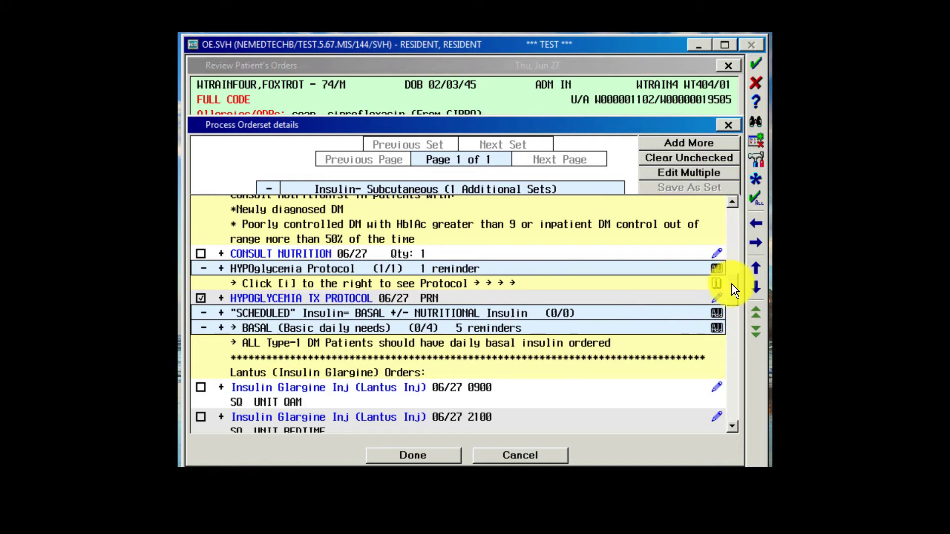
Order basal Insulin Glargine (Lantus) QAM at 0900 with a dose of 5 units, accepting its high-alert special instructions
left_click_drag(731, 284, 731, 290)
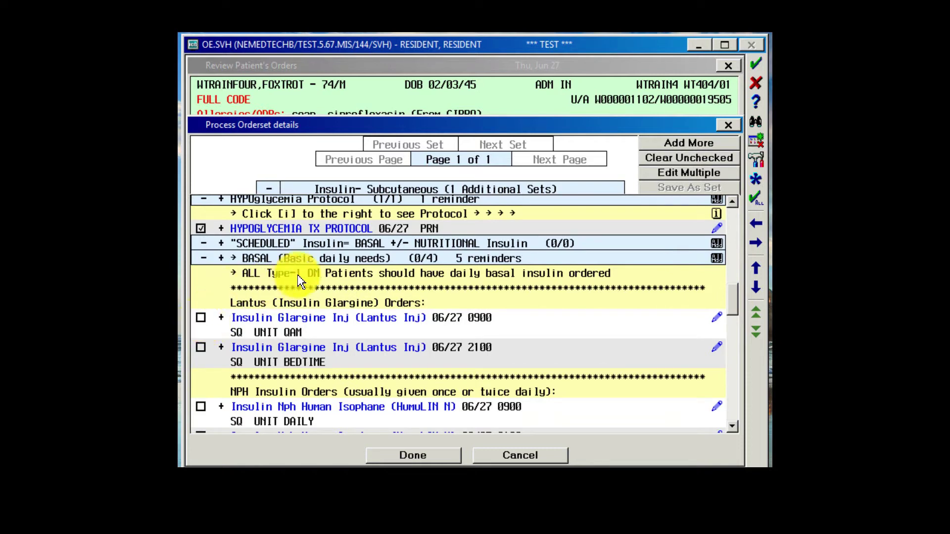
left_click(200, 321)
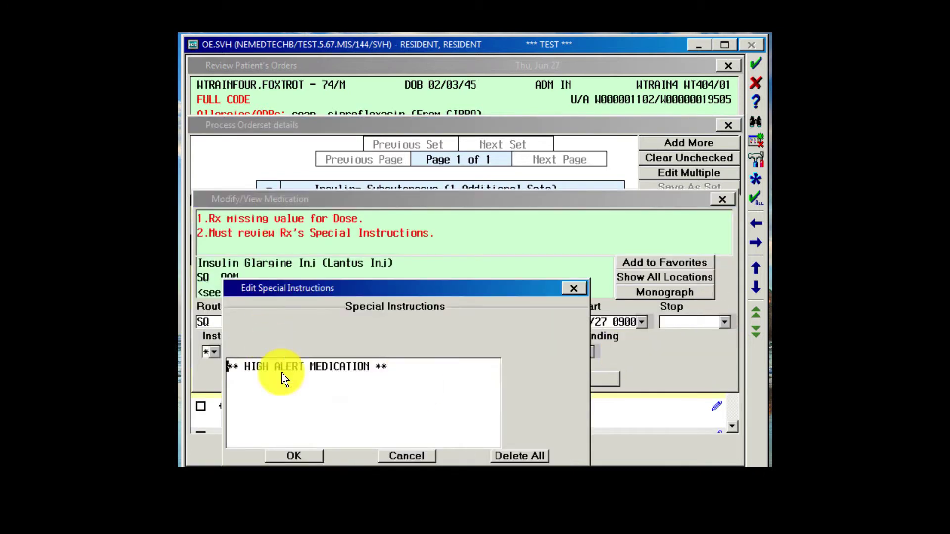
left_click(293, 456)
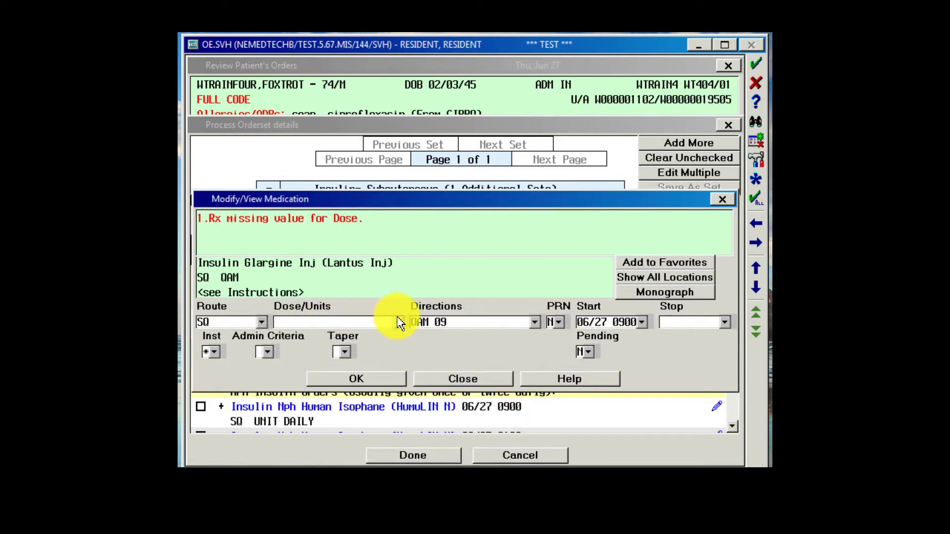
left_click(397, 320)
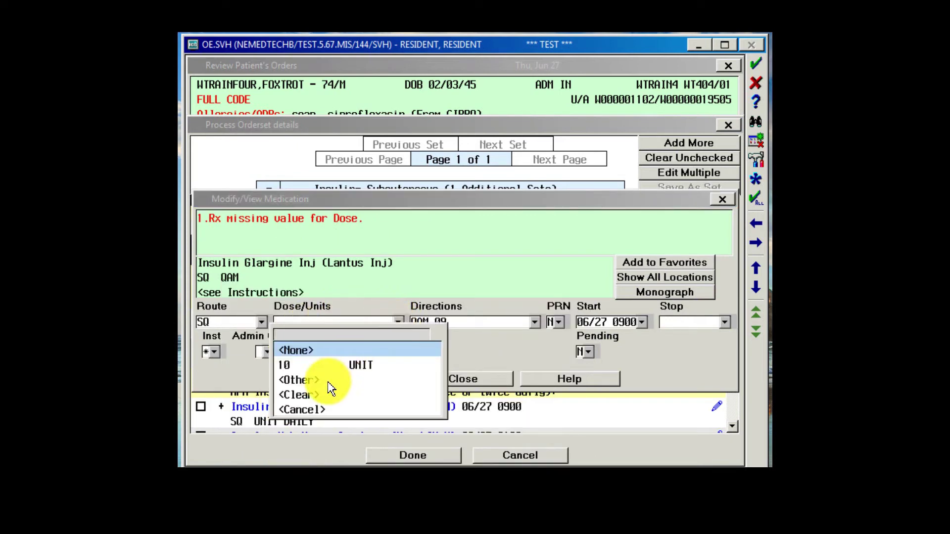
left_click(328, 383)
type("5")
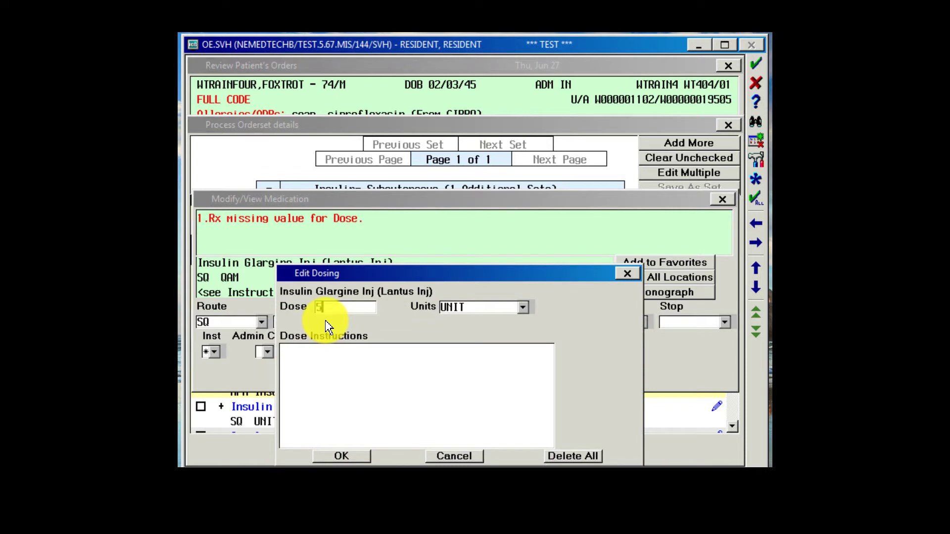
left_click(362, 460)
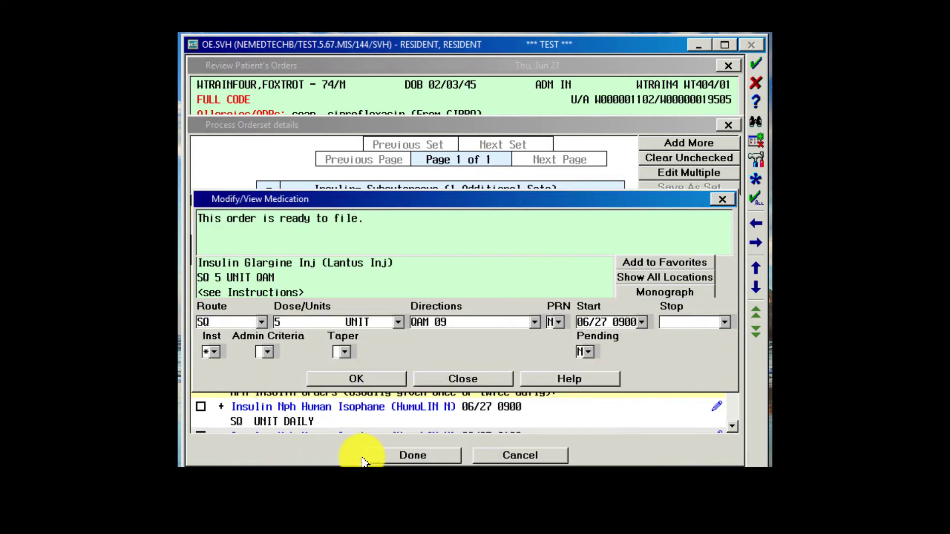
left_click(338, 377)
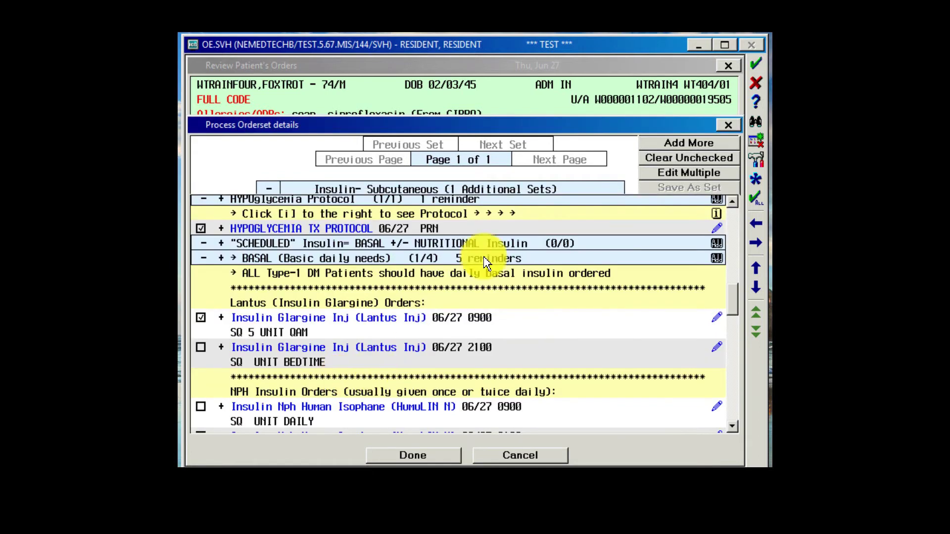
Order the Insulin Lispro correctional scale for an NPO patient using the low scale, and dismiss the additional-orders notice
left_click_drag(733, 305, 734, 329)
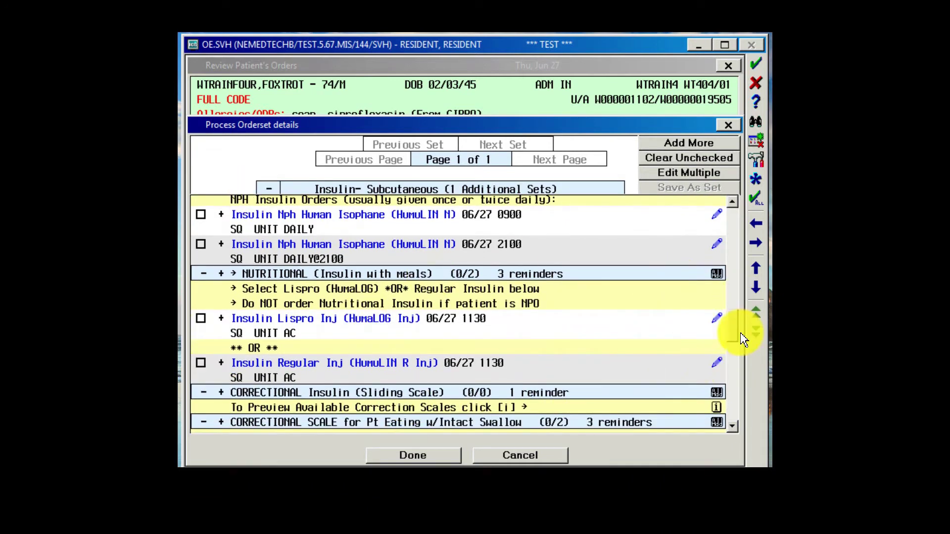
left_click_drag(735, 331, 734, 346)
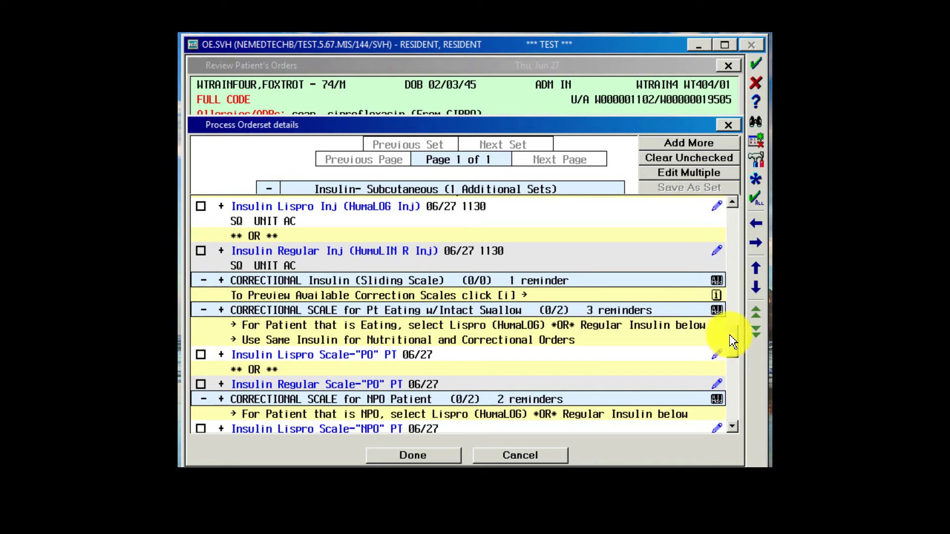
left_click_drag(732, 339, 731, 360)
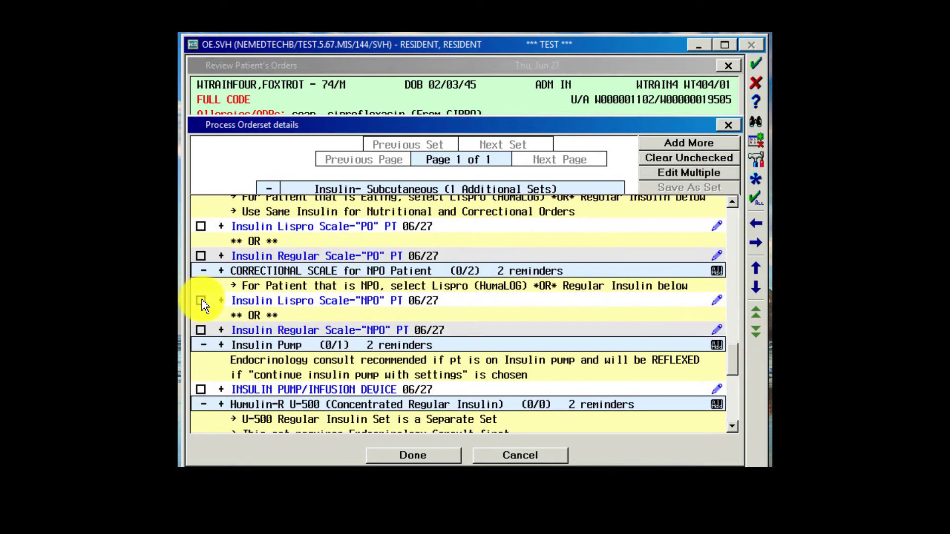
left_click(201, 301)
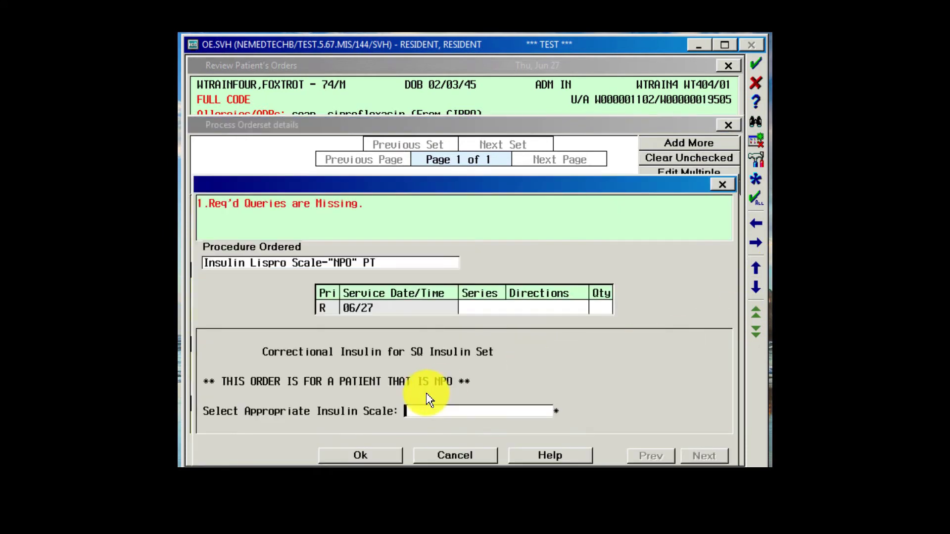
left_click(756, 122)
double_click(509, 158)
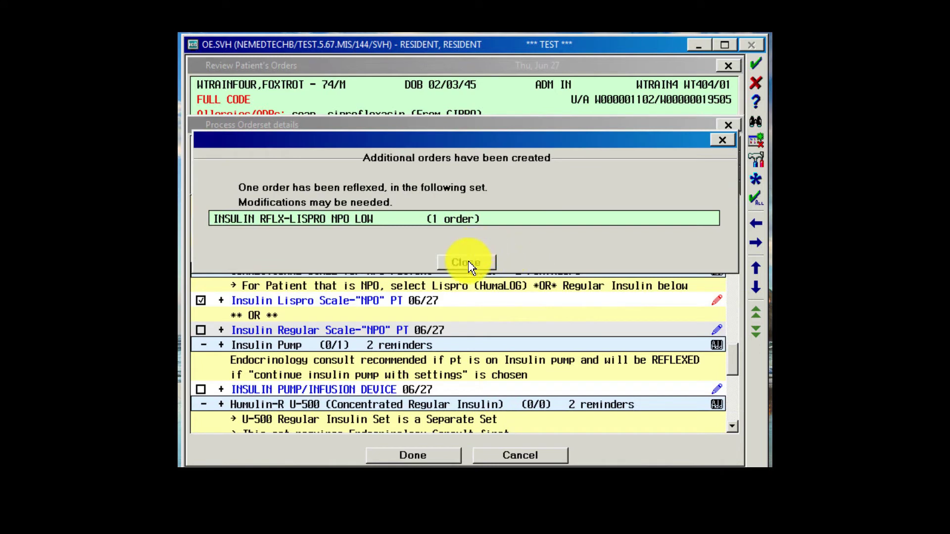
left_click(466, 263)
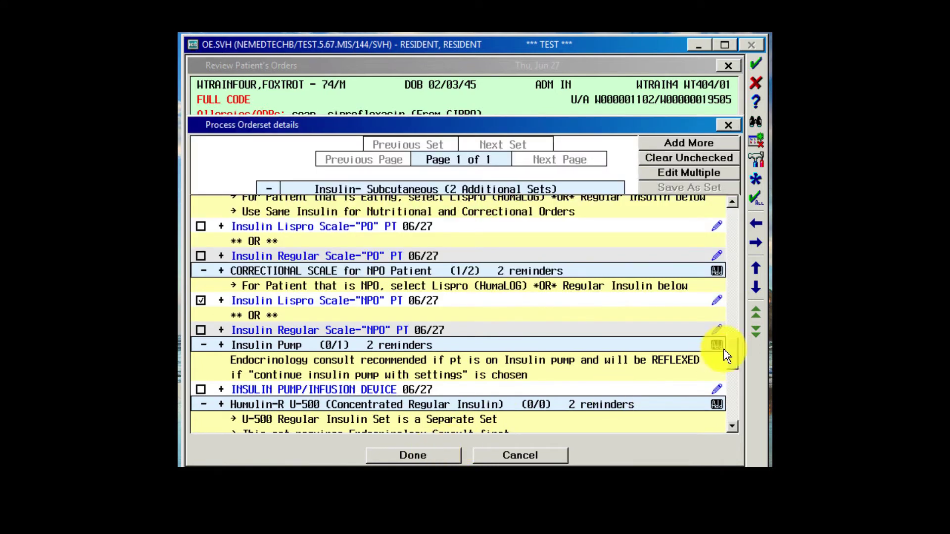
Review and accept the Dextrose 40% Oral Gel order in the D50/oral glucose reflex set
scroll(734, 349, "down", 2)
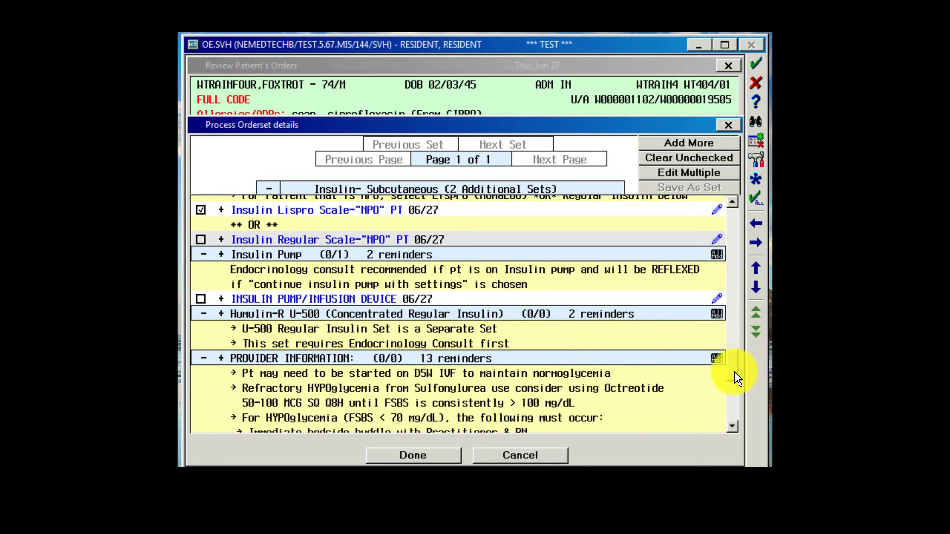
scroll(734, 374, "down", 4)
scroll(732, 394, "down", 1)
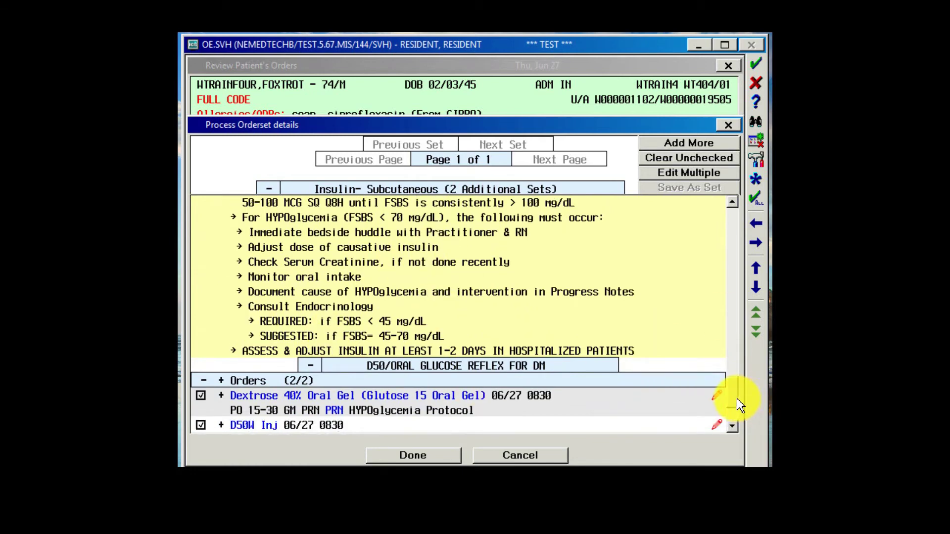
scroll(737, 399, "down", 2)
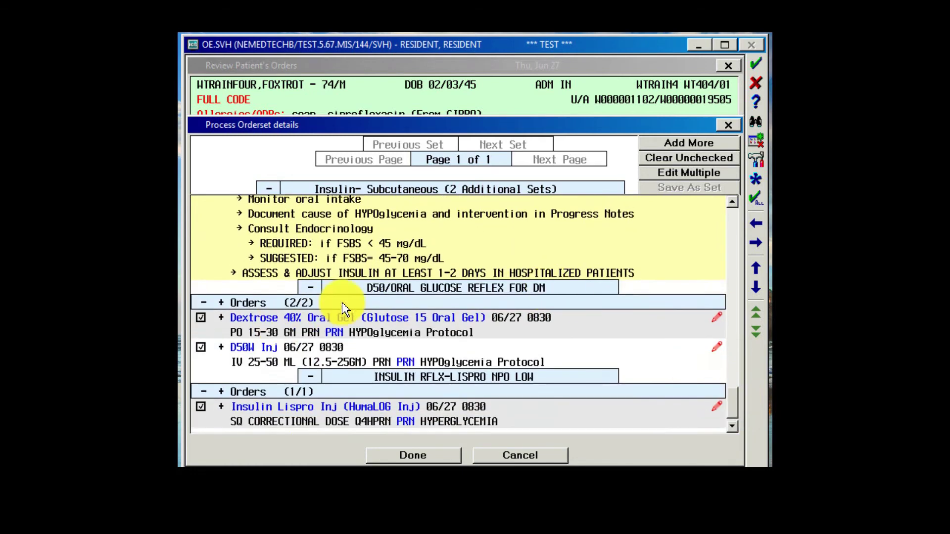
left_click(717, 318)
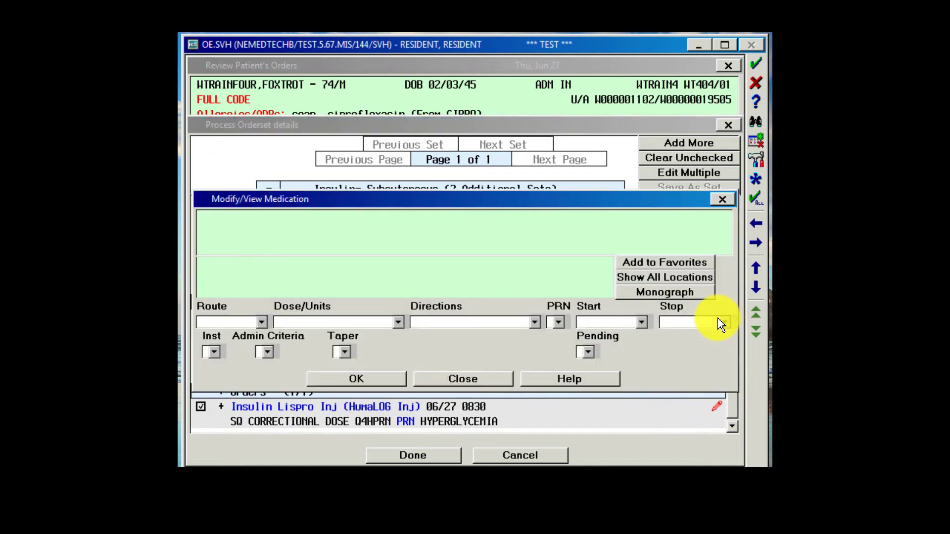
left_click(368, 375)
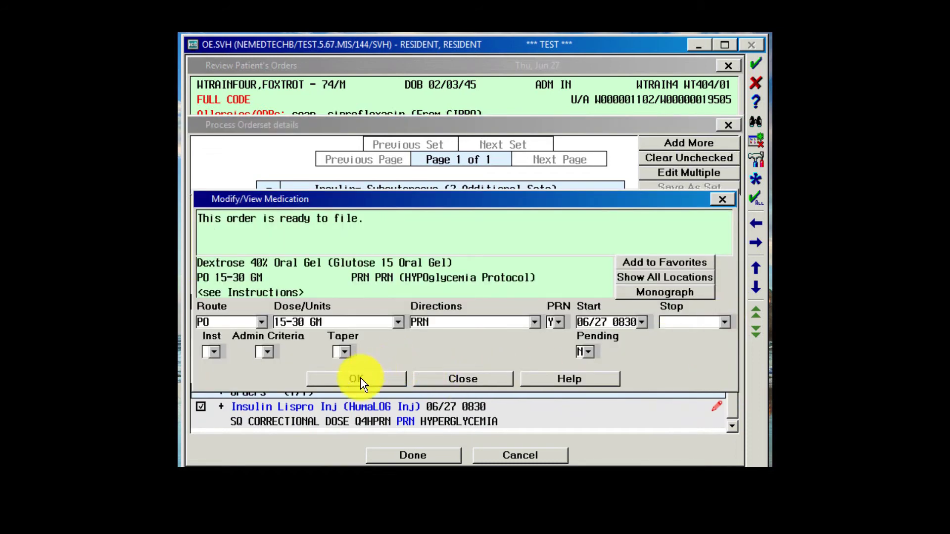
Finish accepting the Dextrose 40% Oral Gel order, and accept the D50W Inj order of 25-50 ML (12.5-25GM) IV PRN
left_click(348, 383)
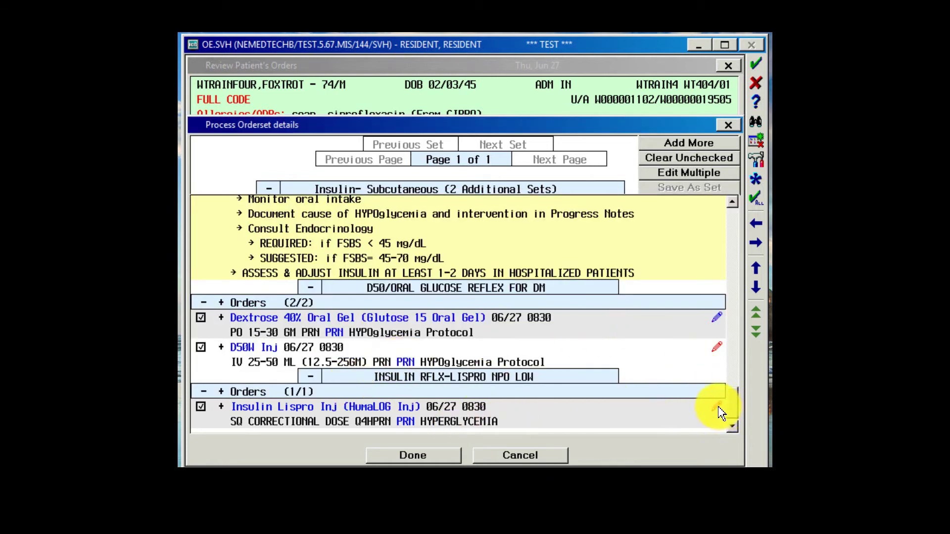
left_click(717, 346)
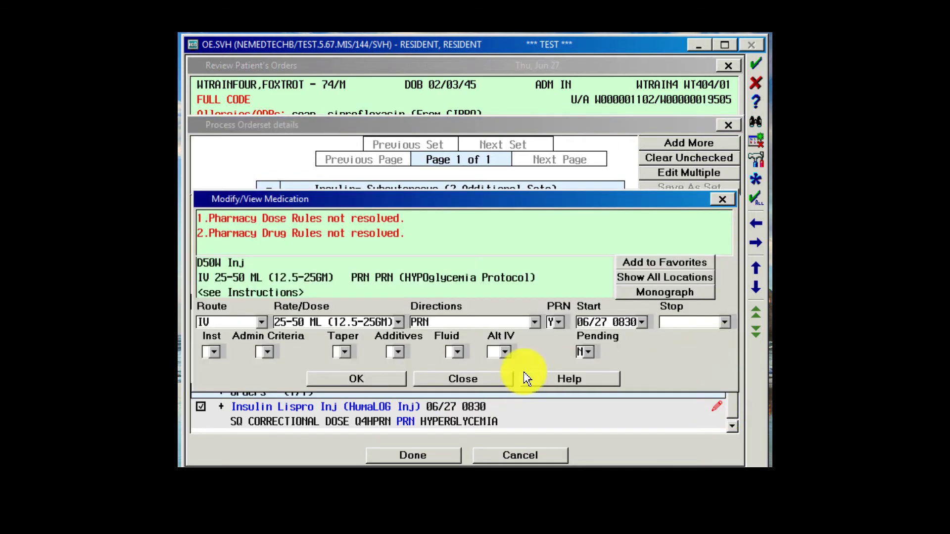
left_click(381, 378)
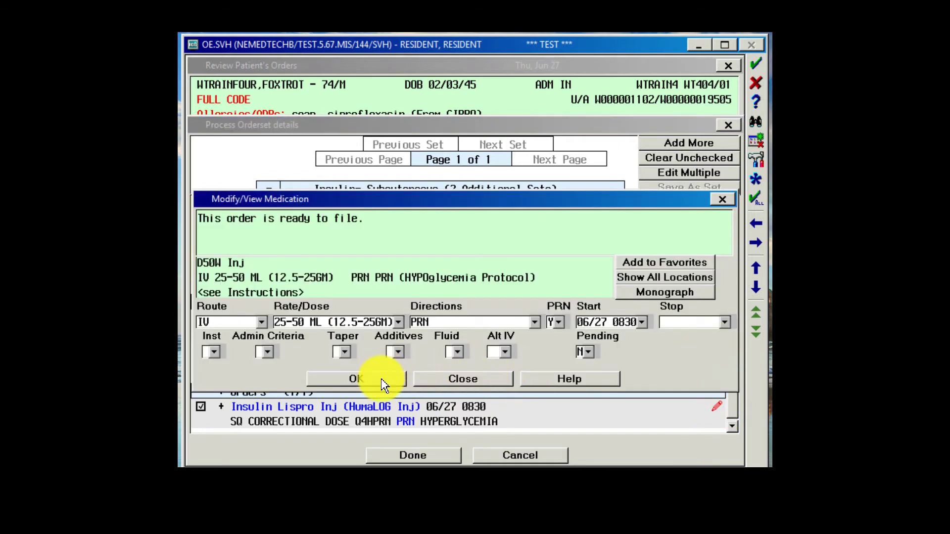
Accept the reflexed Insulin Lispro correctional order, overriding the duplicate conflict and keeping the INSULIN-CORRECTIONAL LOW-DOSE criteria, and complete the insulin order set
left_click(717, 408)
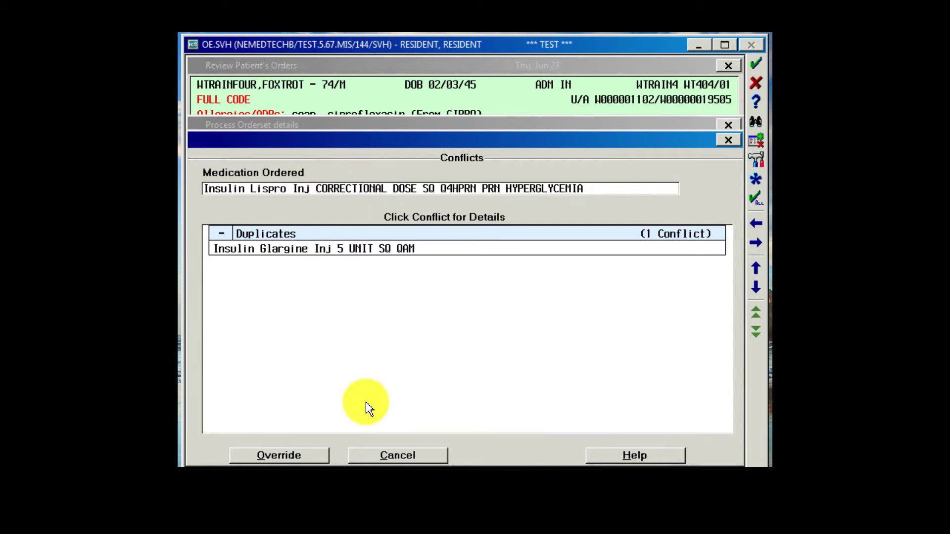
left_click(294, 457)
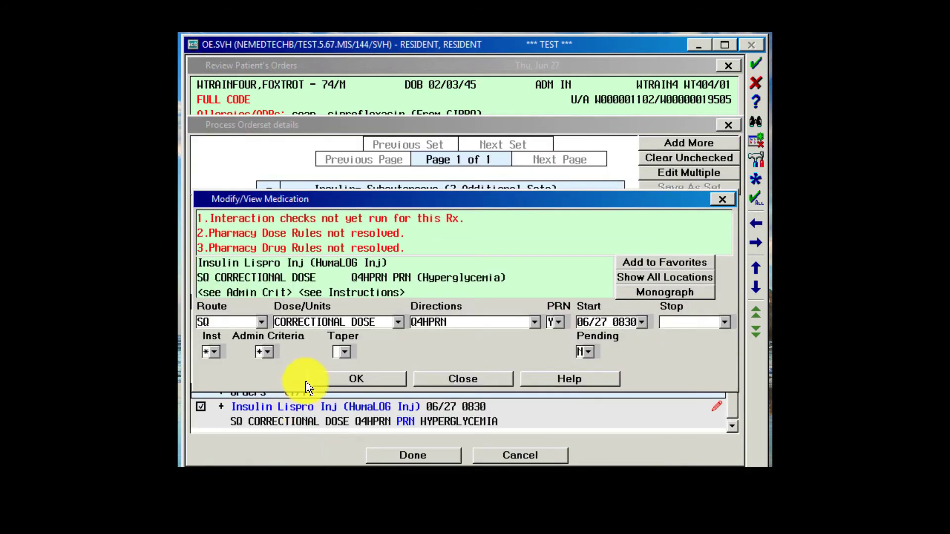
left_click(319, 376)
left_click(325, 408)
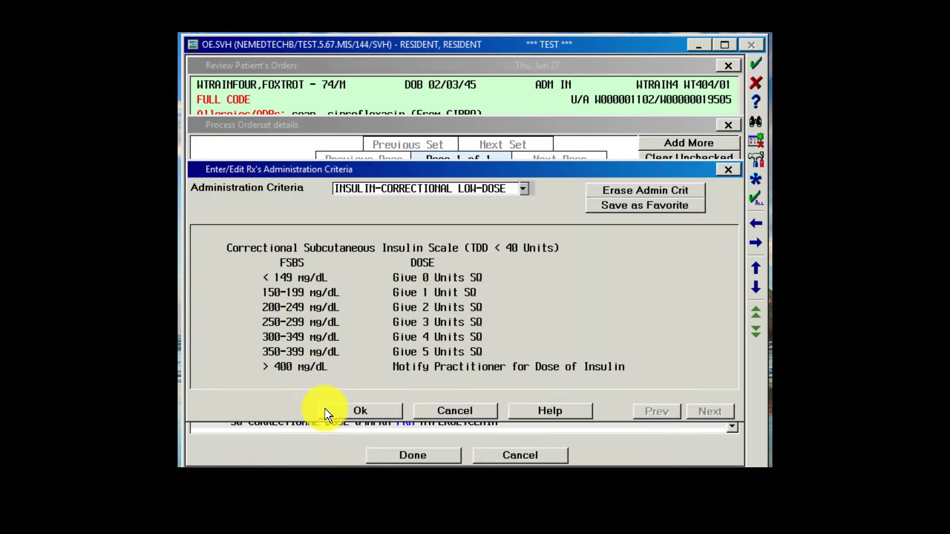
left_click(293, 456)
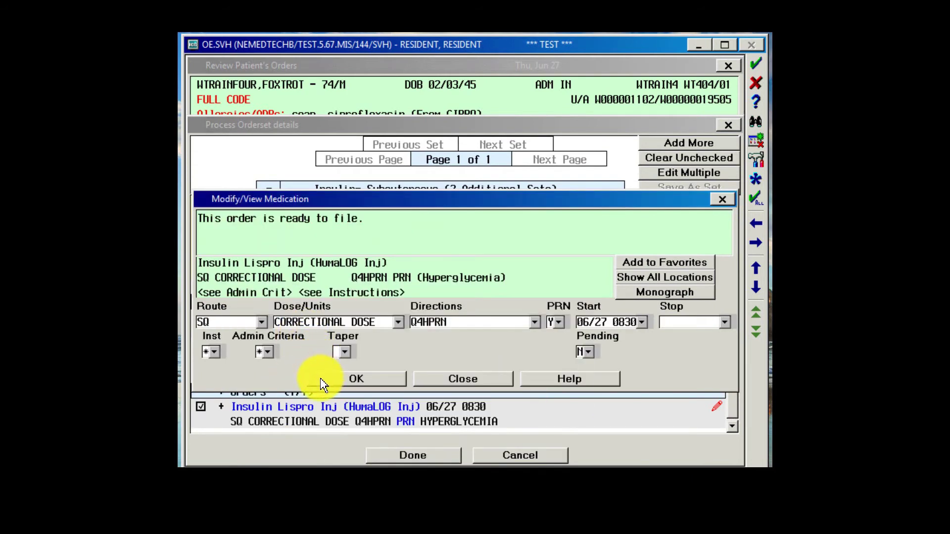
left_click(319, 378)
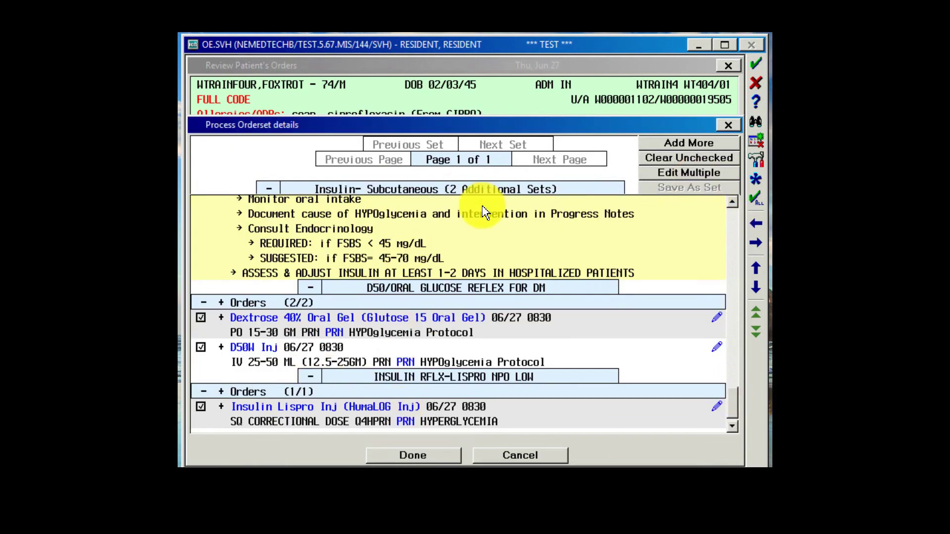
left_click(384, 456)
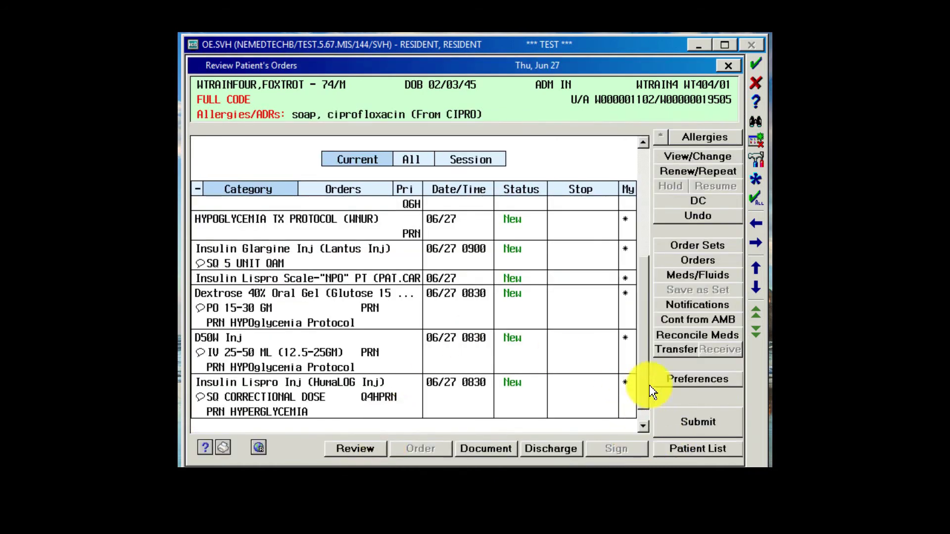
Add the Pain: Opioid-Naive/High-Risk order set from the Pain category to the patient's orders
left_click_drag(643, 369, 653, 190)
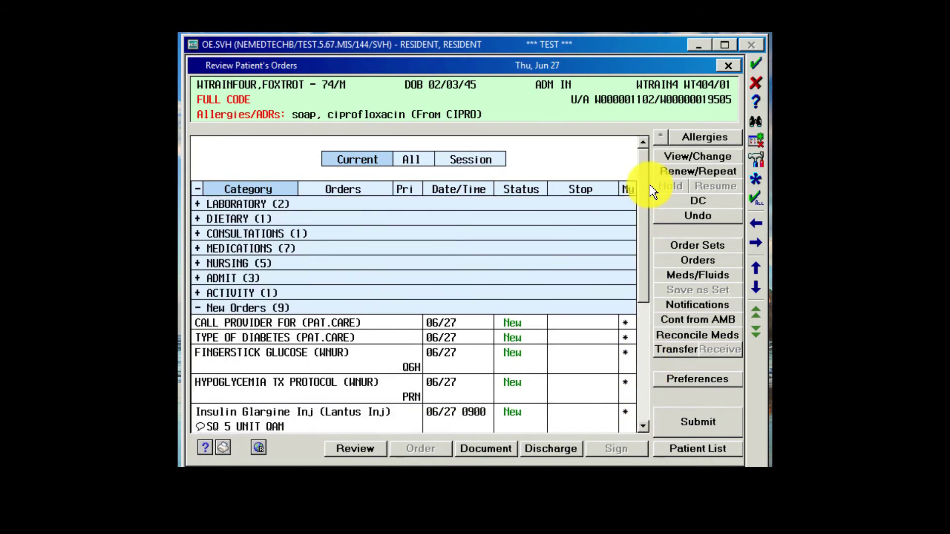
left_click(679, 248)
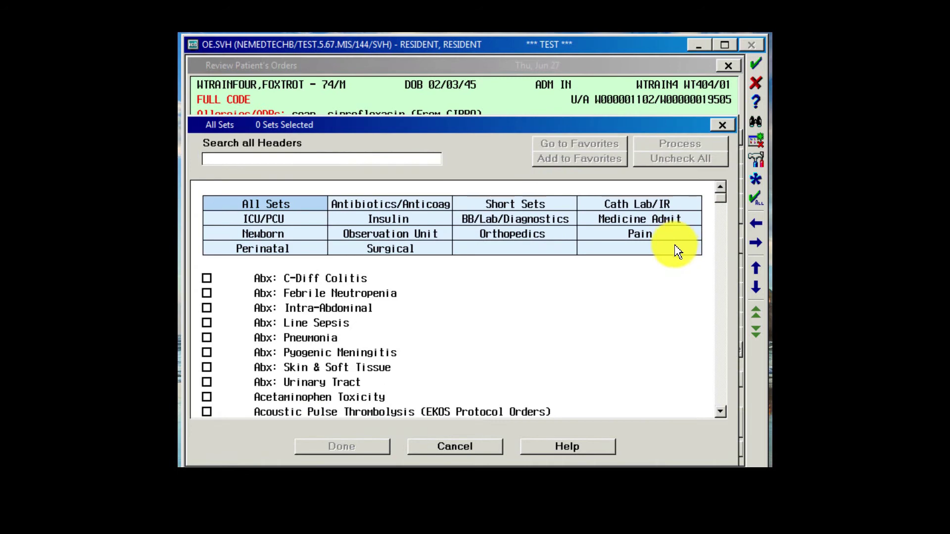
left_click(670, 237)
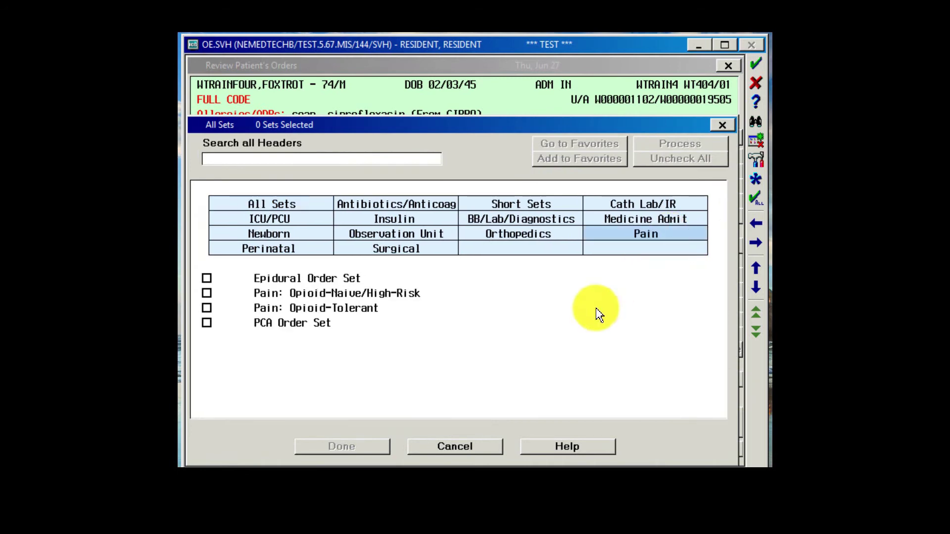
left_click(206, 292)
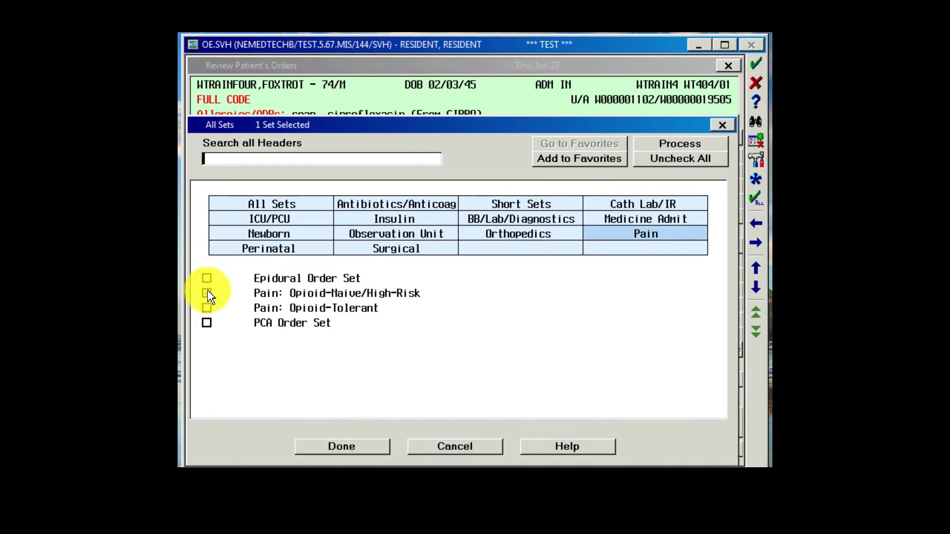
left_click(342, 446)
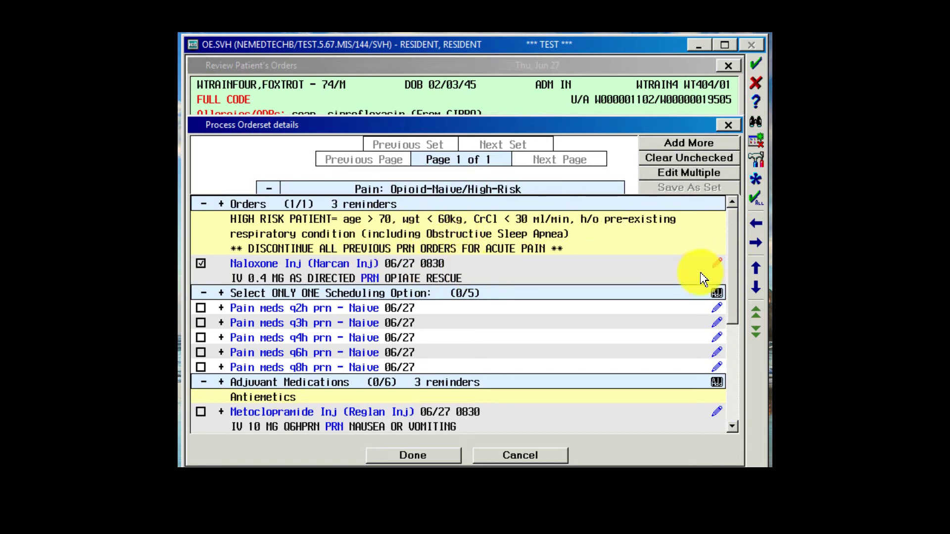
Accept the Naloxone 0.4 MG IV opiate rescue order, and select the Pain meds q6h prn - Naive scheduling option
left_click(716, 263)
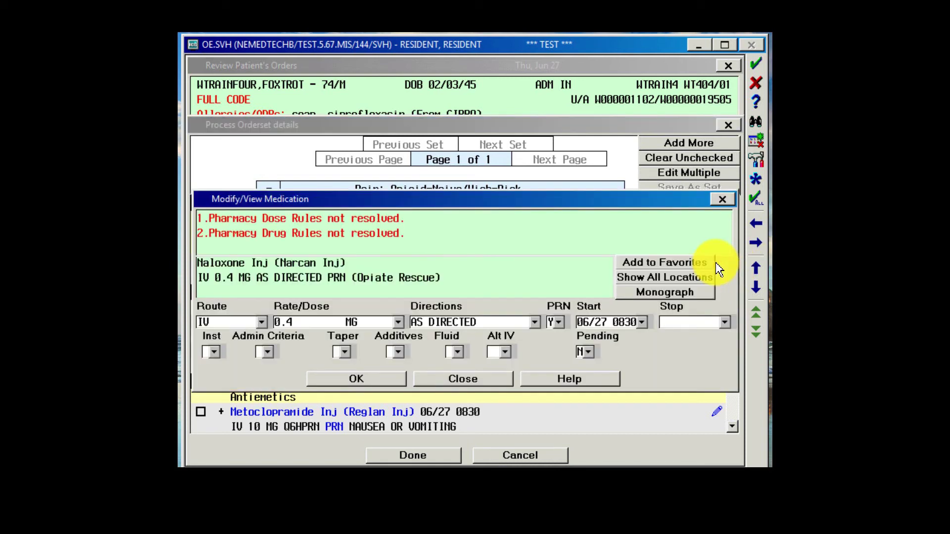
left_click(355, 378)
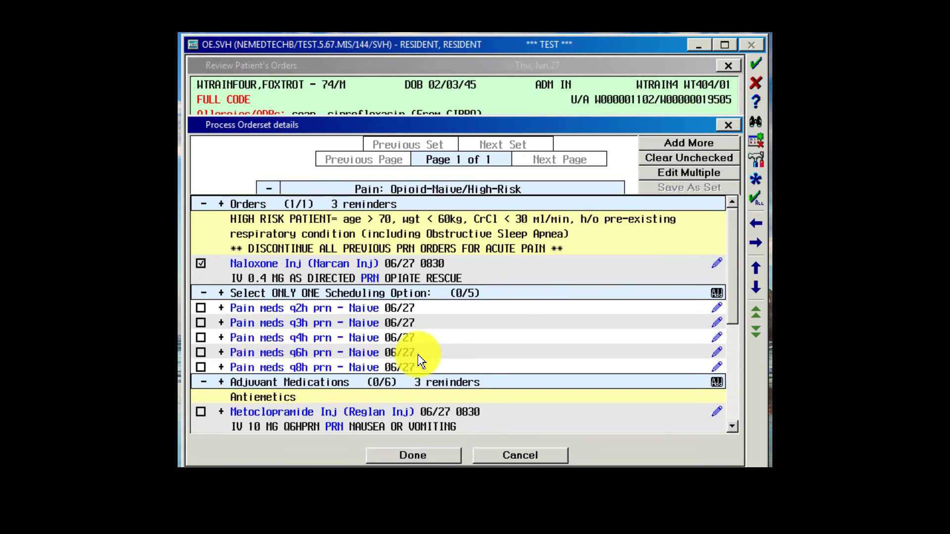
left_click(200, 352)
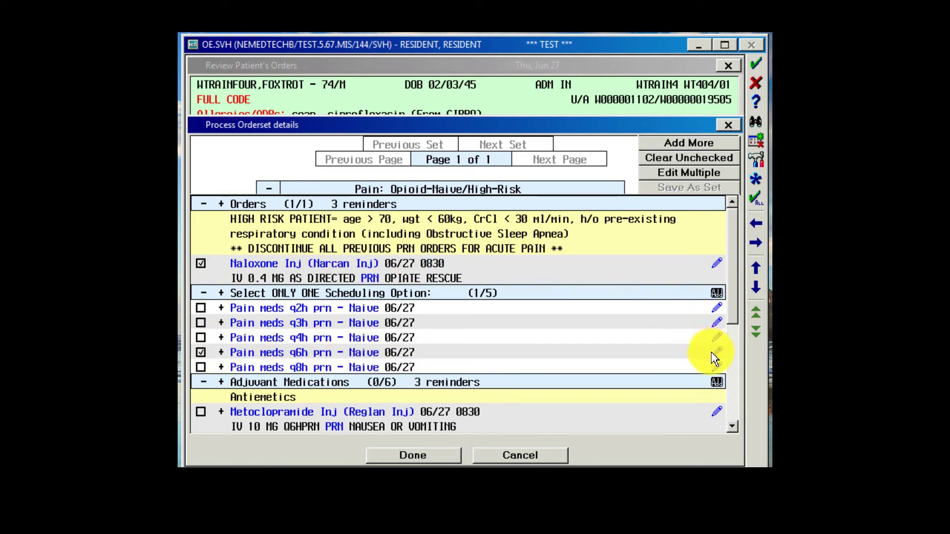
left_click_drag(732, 307, 727, 377)
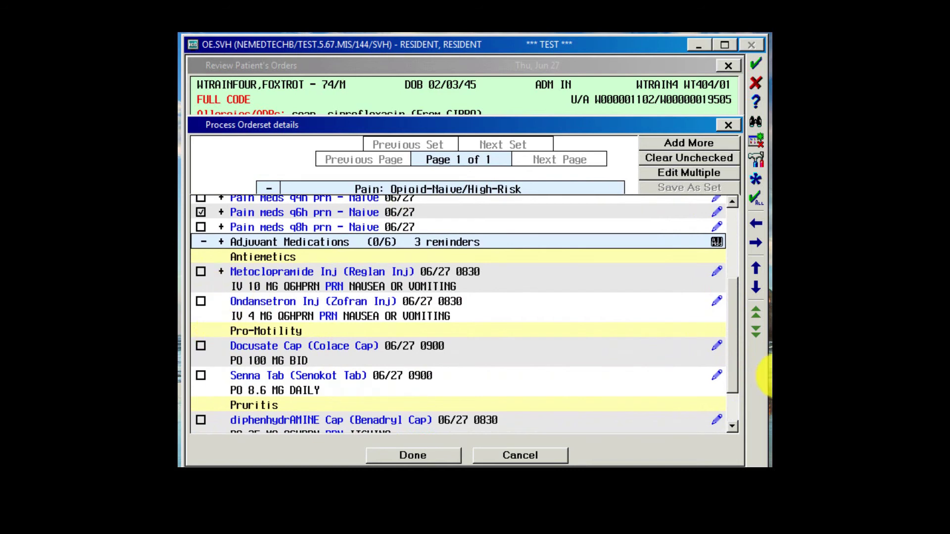
left_click_drag(731, 350, 724, 293)
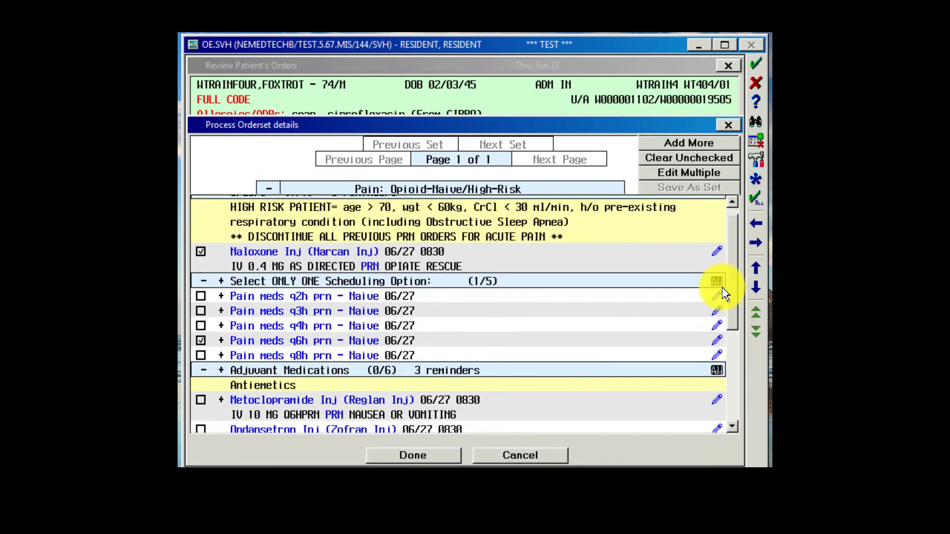
Set the q6h pain medications to Morphine 1 mg IV for pain 1-5, 2 mg IV for 6-10 and 1 mg IV for breakthrough, dismissing the additional-orders notice
left_click(716, 339)
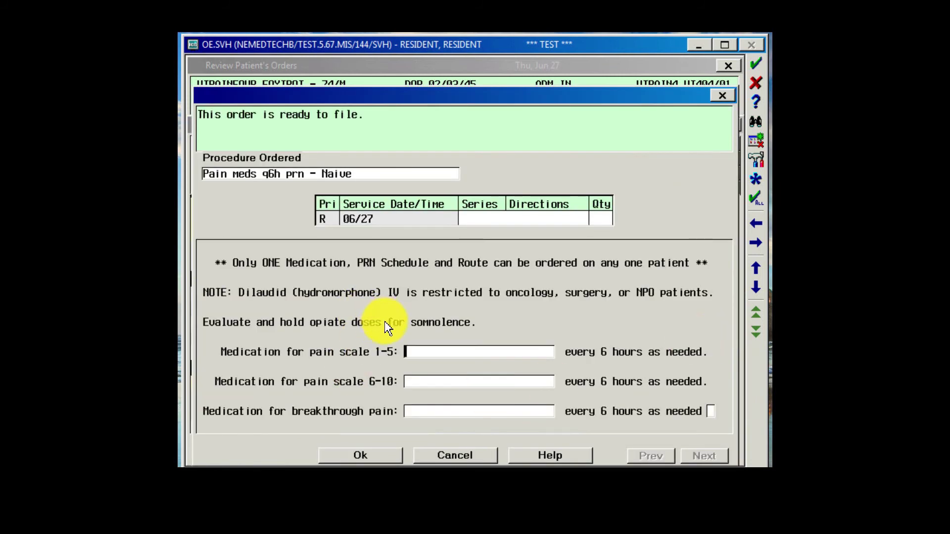
left_click(758, 122)
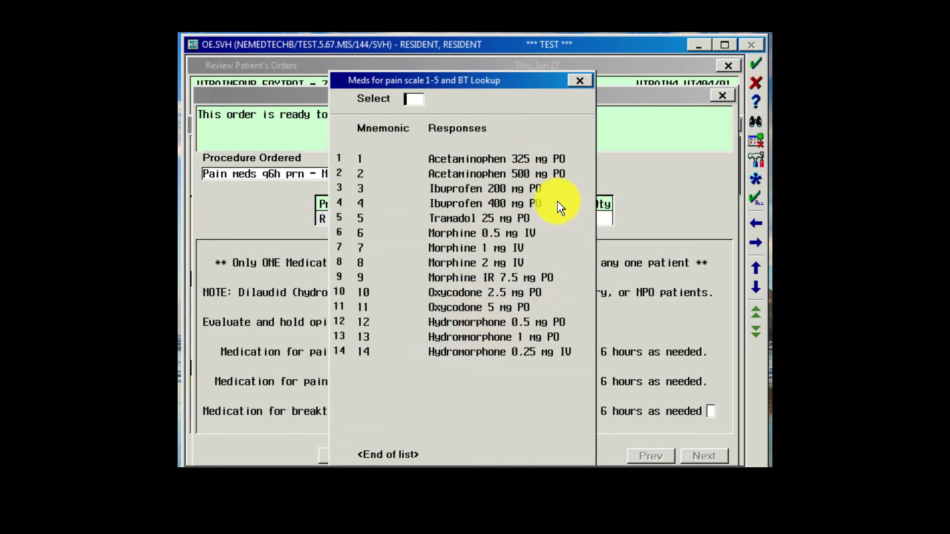
double_click(433, 247)
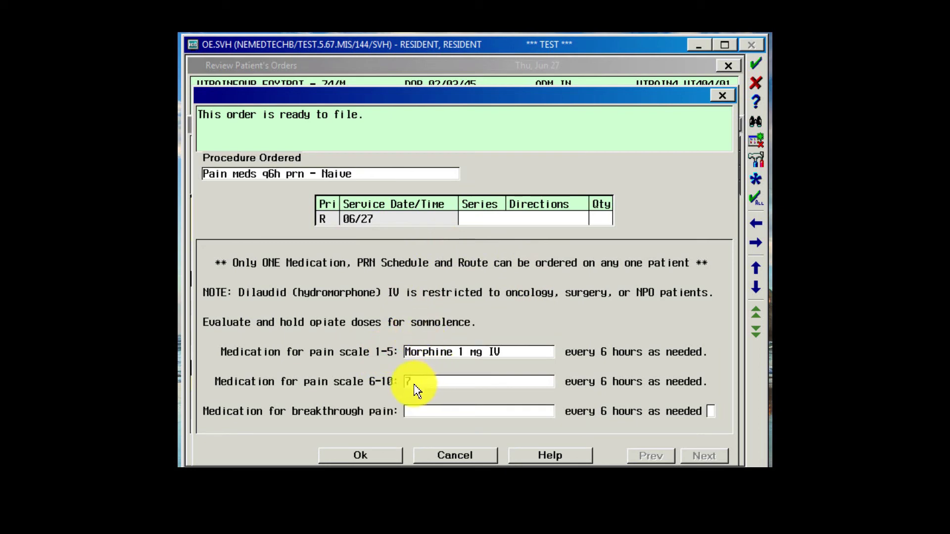
left_click(433, 413)
type("7")
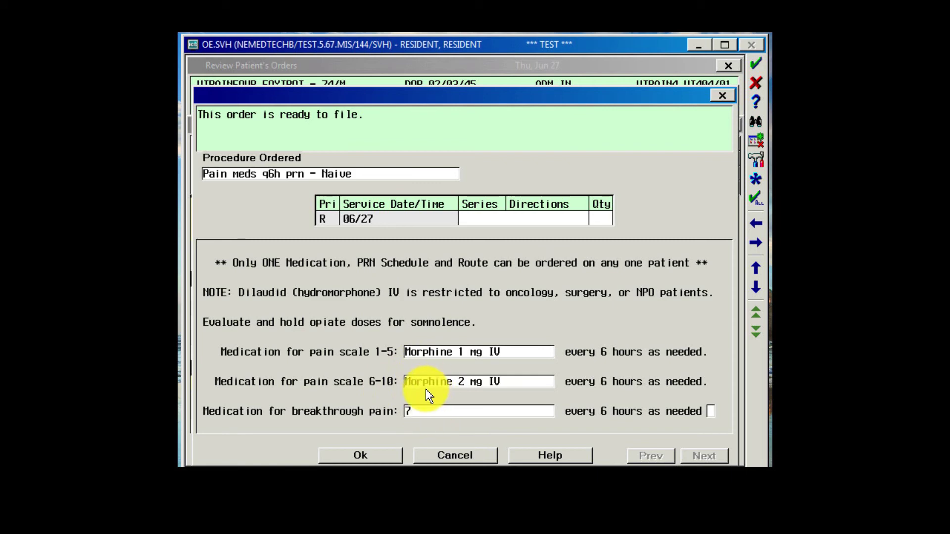
left_click(354, 454)
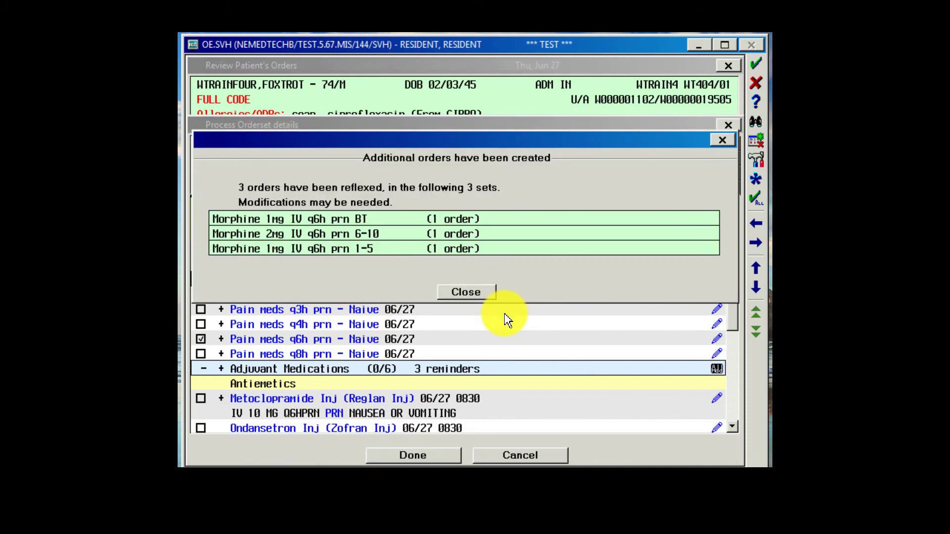
left_click(467, 295)
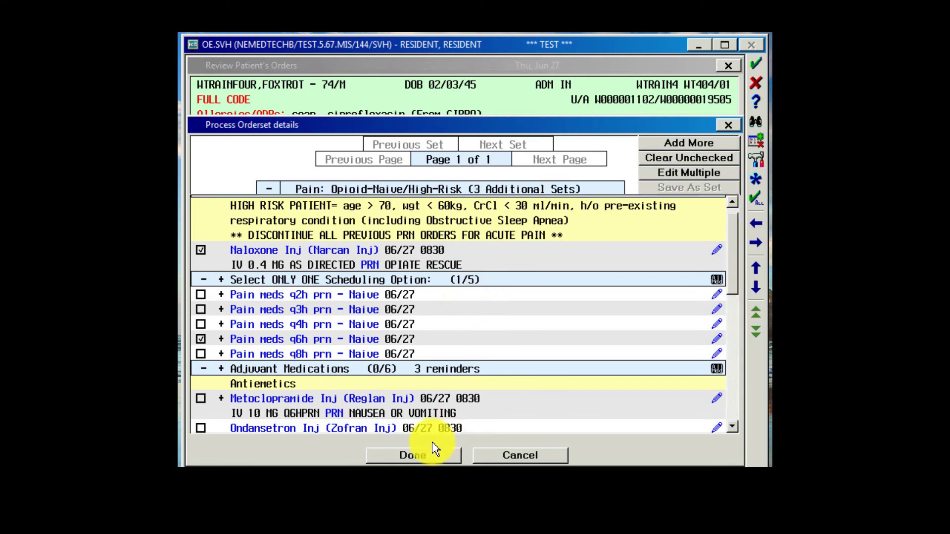
Accept the reflexed Morphine orders for breakthrough pain, pain scale 6-10 and pain scale 1-5, overriding the duplicate conflicts, and complete the pain order set
left_click(423, 453)
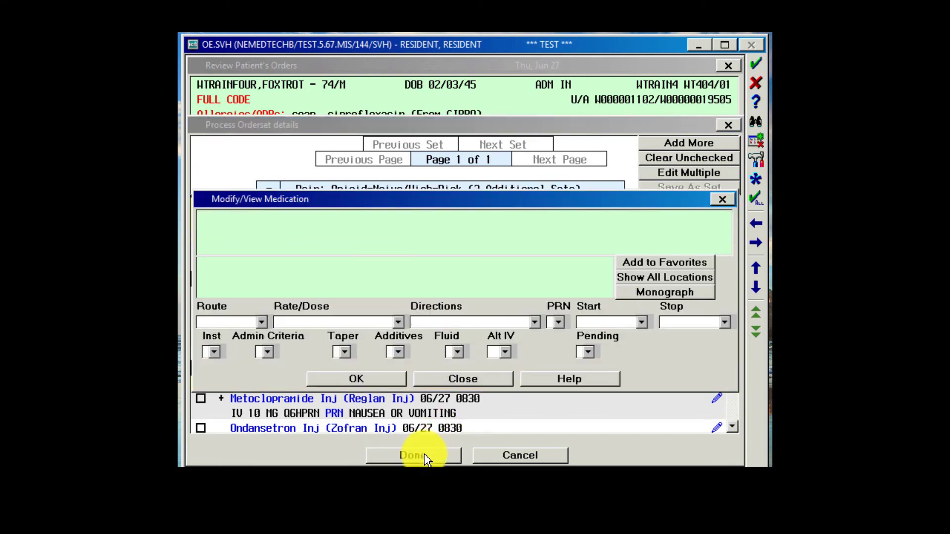
left_click(379, 379)
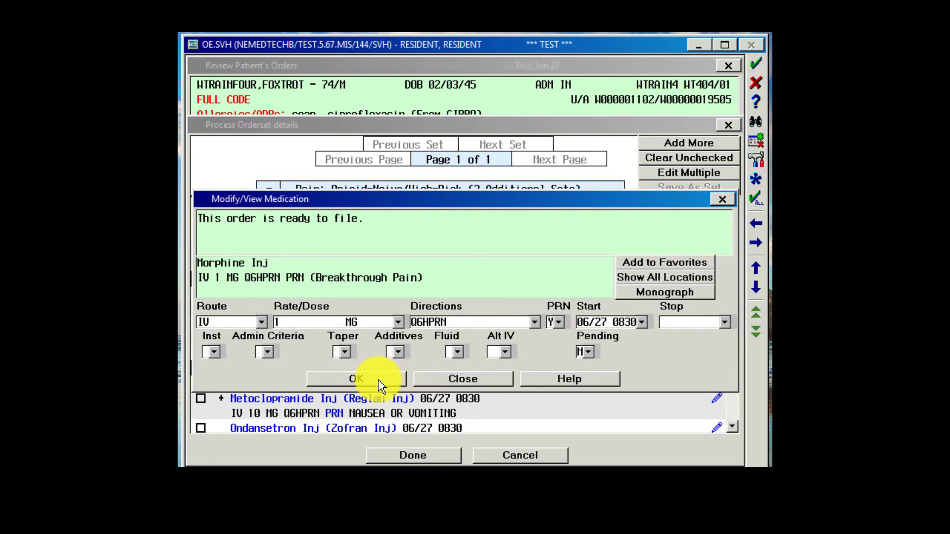
left_click(378, 379)
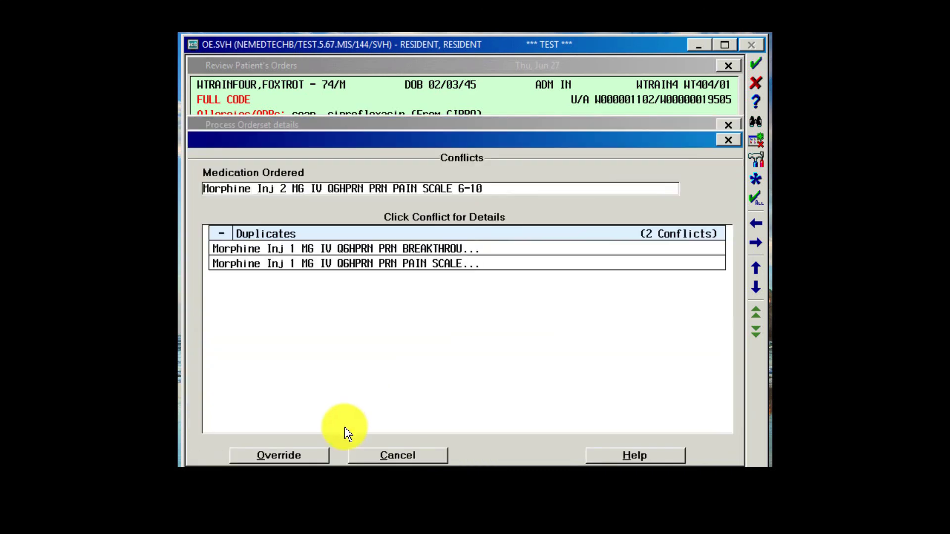
left_click(296, 455)
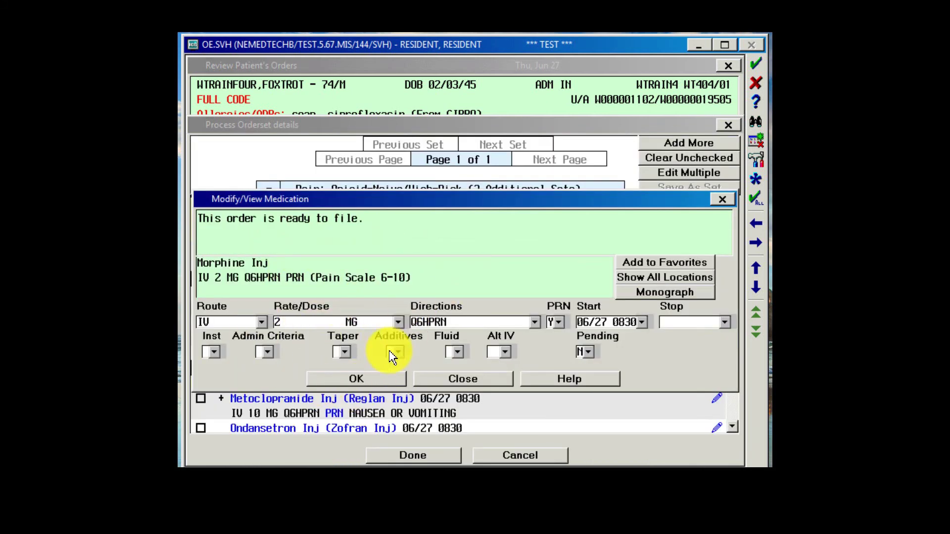
left_click(335, 379)
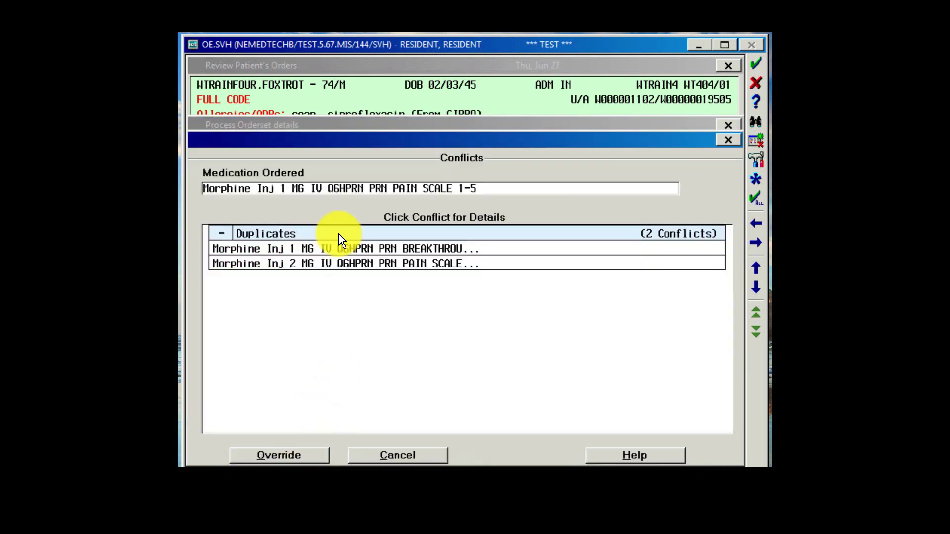
left_click(298, 451)
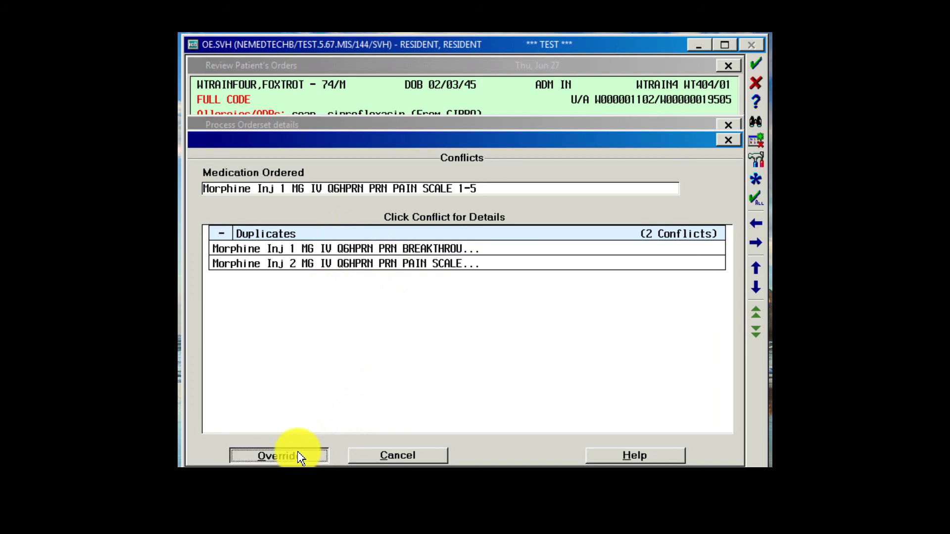
left_click(336, 379)
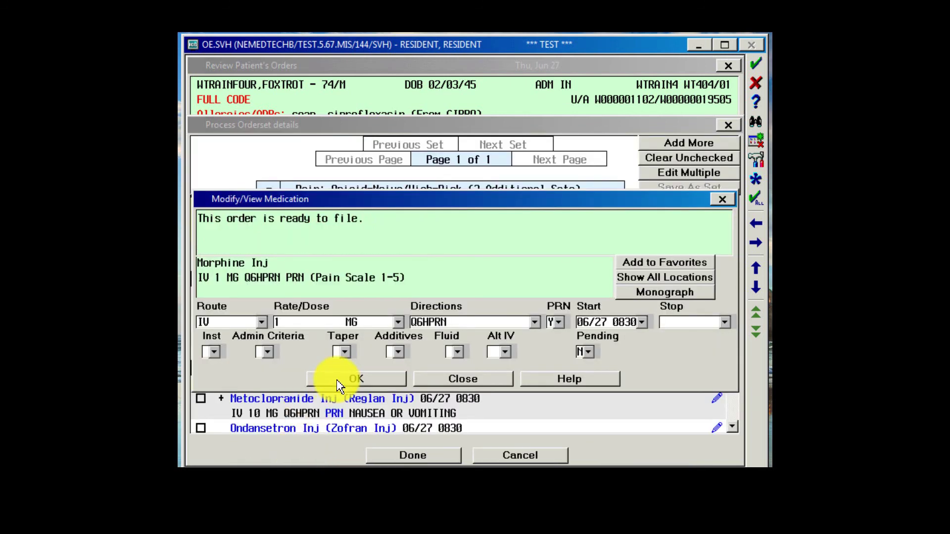
left_click(396, 453)
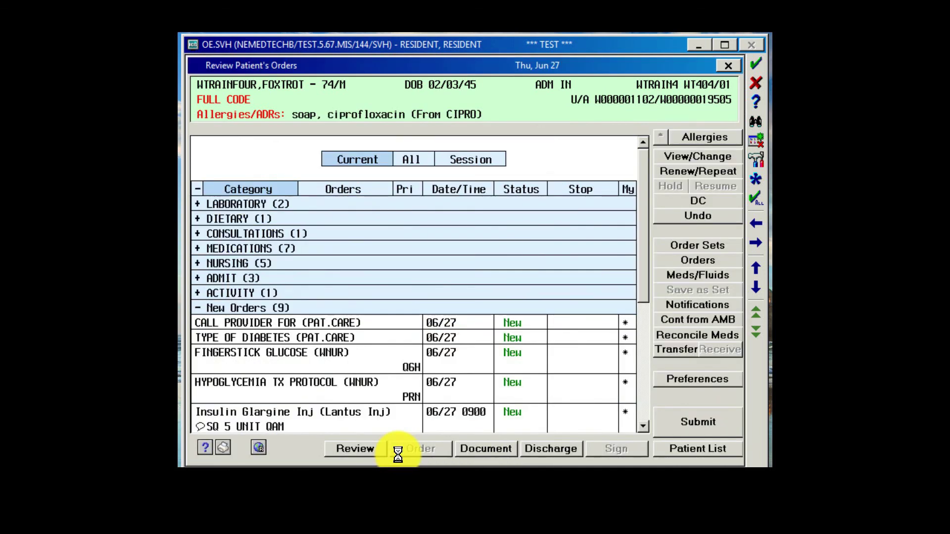
Submit all new insulin and pain orders, and authorize the session summary with the account password
left_click(689, 422)
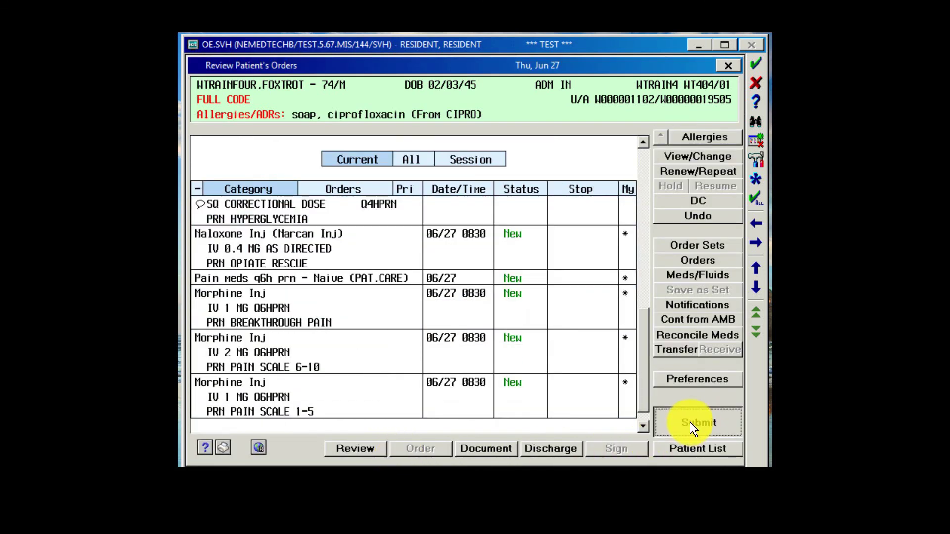
type("*")
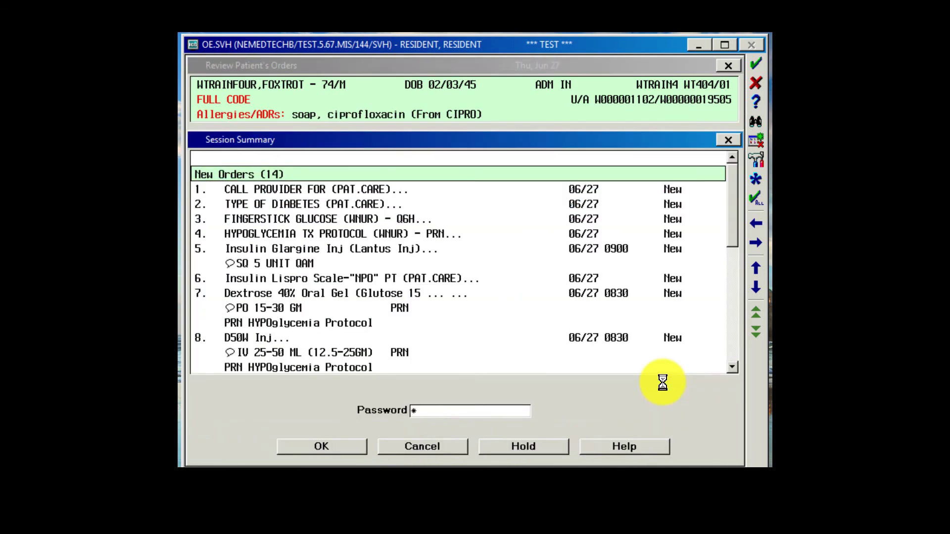
type("*******")
left_click(298, 444)
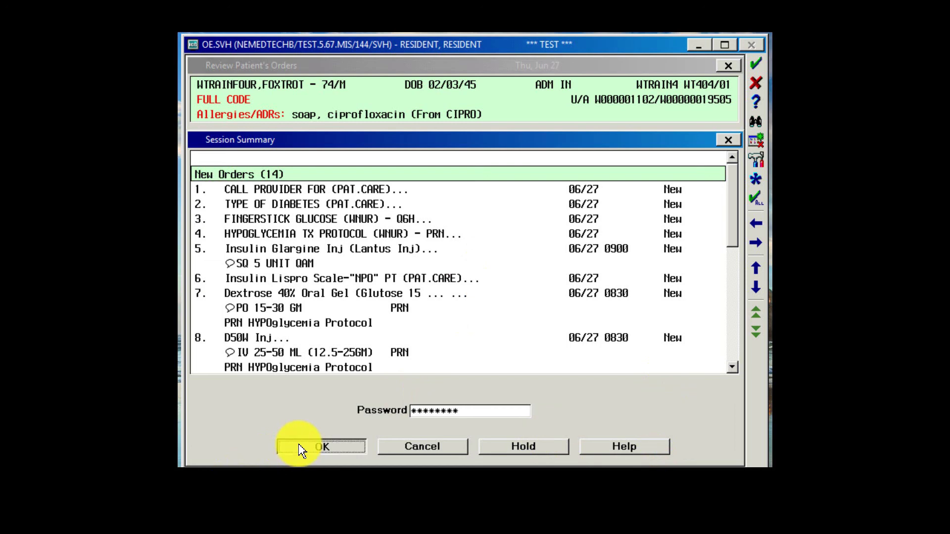